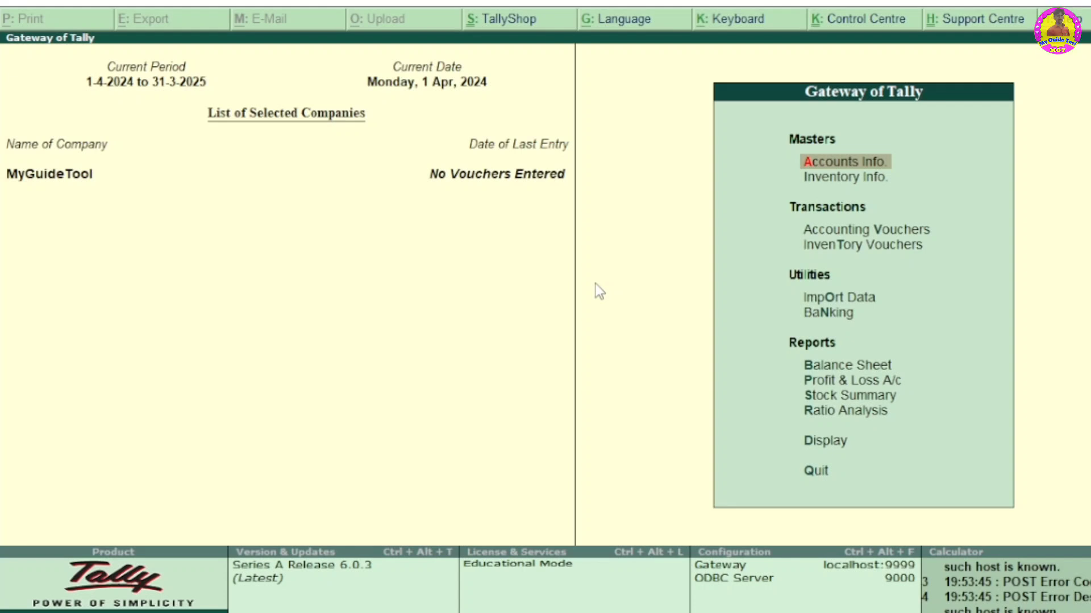
Step: Open the Inventory Features settings of the MyGuideTool company
{"action": "key", "text": "F11"}
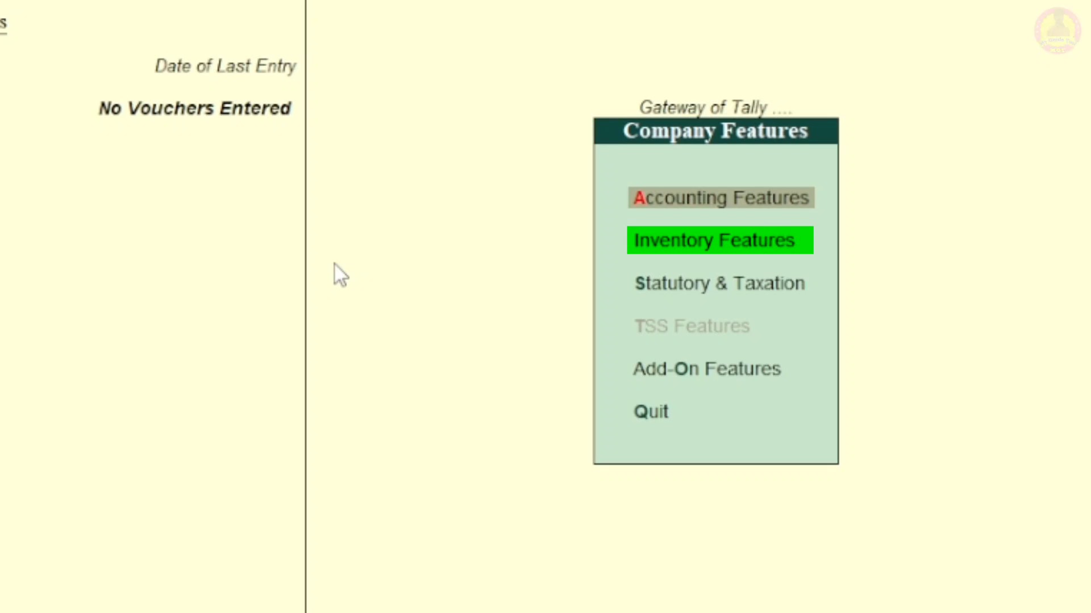
{"action": "key", "text": "Down"}
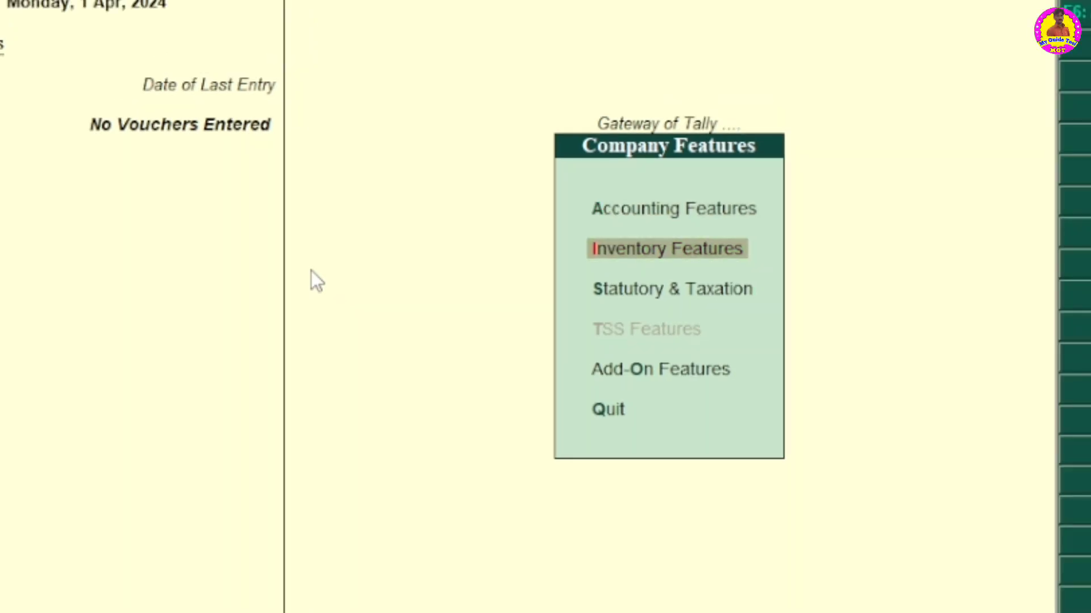
{"action": "key", "text": "Return"}
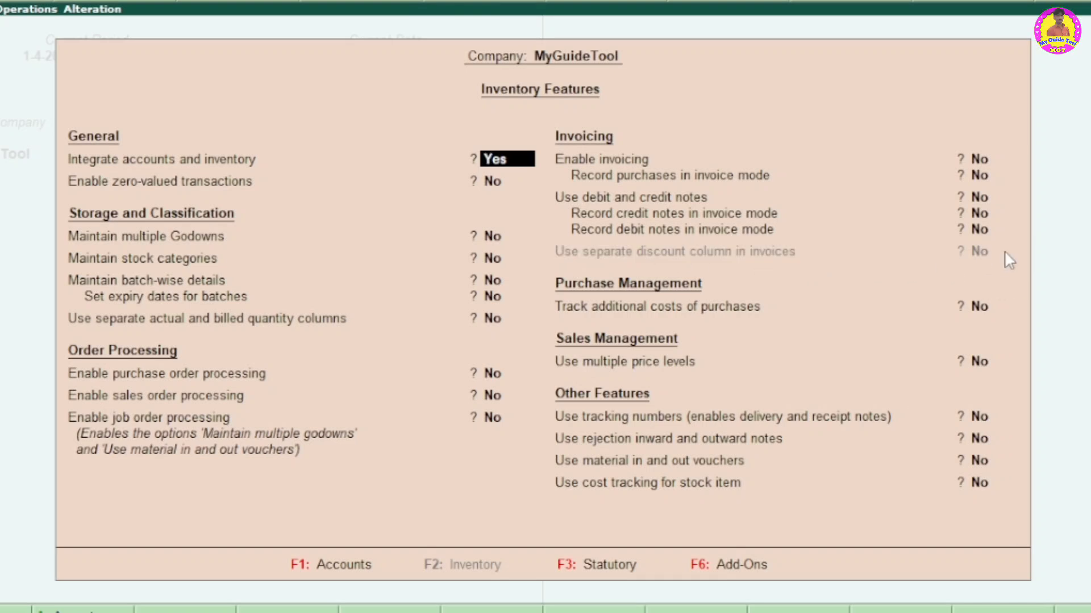
Step: Enable invoicing and the recording of purchases in invoice mode, leaving debit and credit notes off
{"action": "key", "text": "Return"}
{"action": "key", "text": "Return"}
{"action": "key", "text": "Return"}
{"action": "key", "text": "Return"}
{"action": "key", "text": "Return"}
{"action": "key", "text": "Return"}
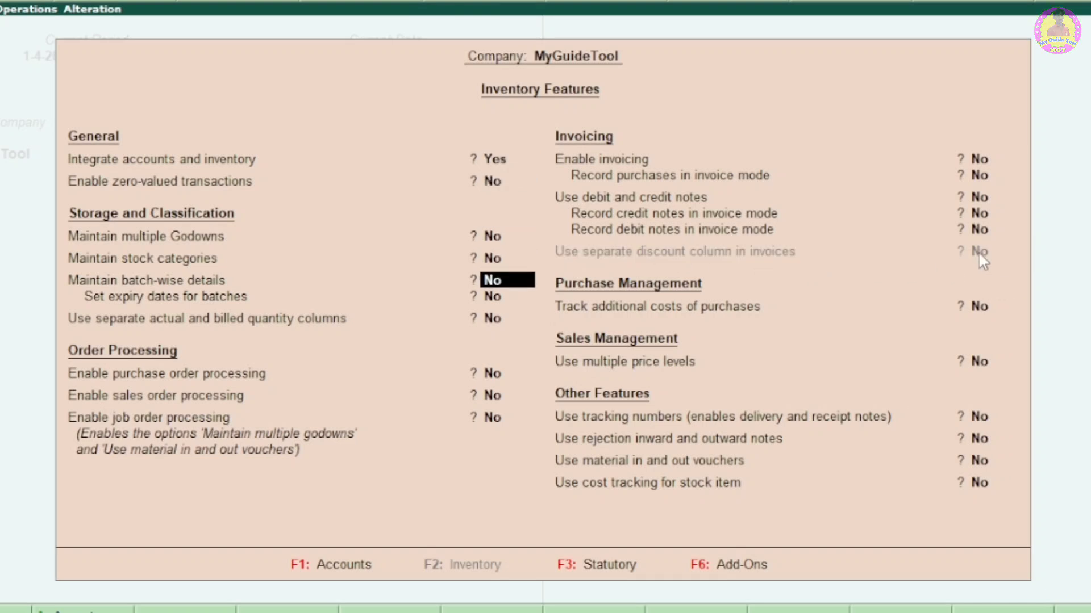
{"action": "key", "text": "Return"}
{"action": "key", "text": "Return"}
{"action": "key", "text": "Return"}
{"action": "key", "text": "Return"}
{"action": "key", "text": "Return"}
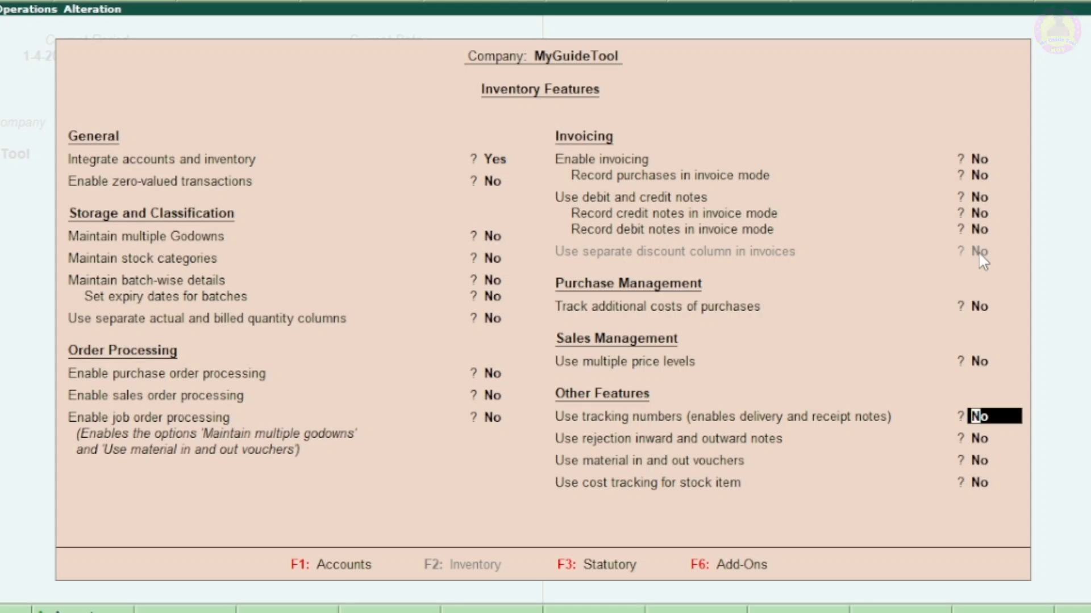
{"action": "key", "text": "Up"}
{"action": "key", "text": "Up"}
{"action": "key", "text": "Return"}
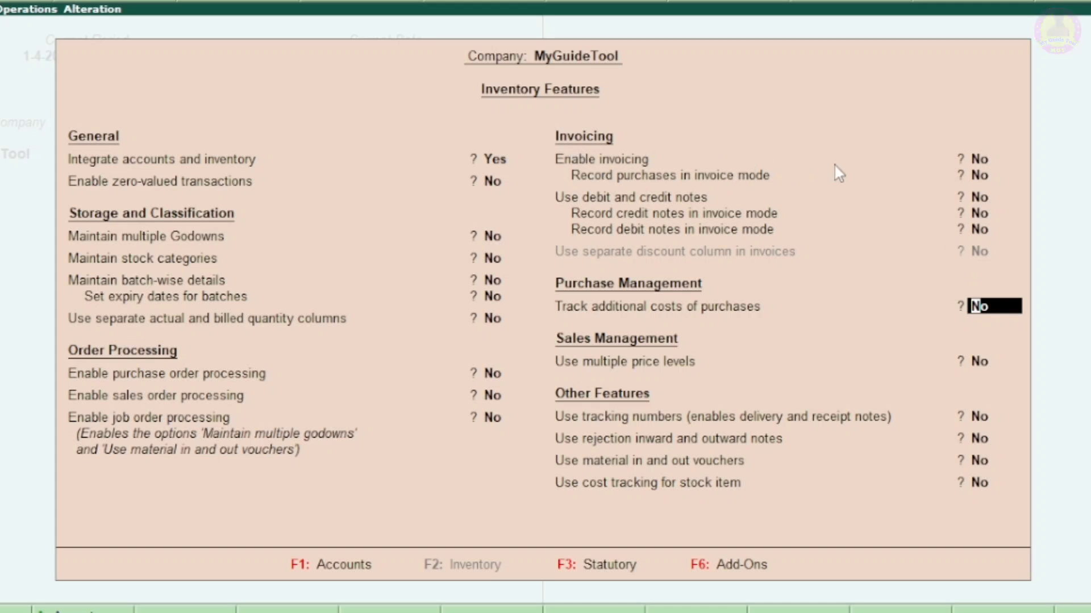
{"action": "key", "text": "Up"}
{"action": "key", "text": "Up"}
{"action": "key", "text": "Up"}
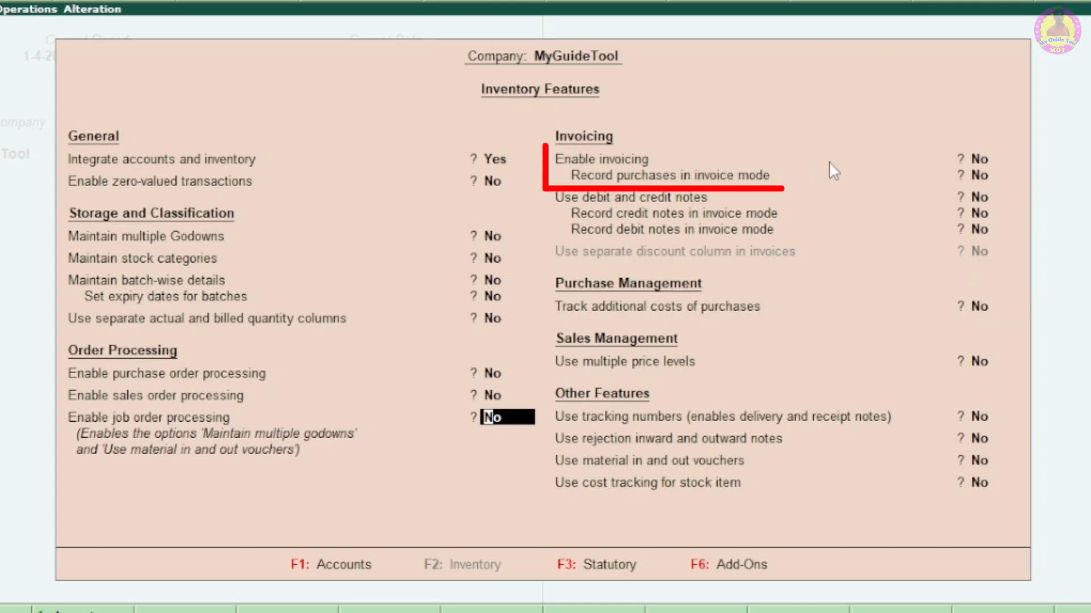
{"action": "key", "text": "Down"}
{"action": "type", "text": "y"}
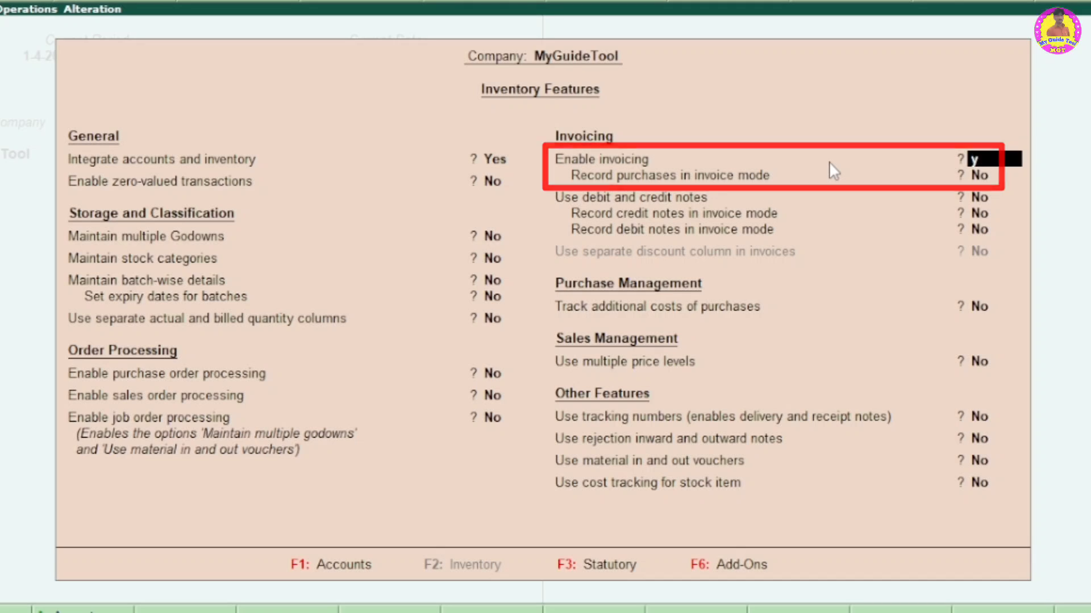
{"action": "key", "text": "Return"}
{"action": "type", "text": "y"}
{"action": "key", "text": "Return"}
{"action": "key", "text": "Return"}
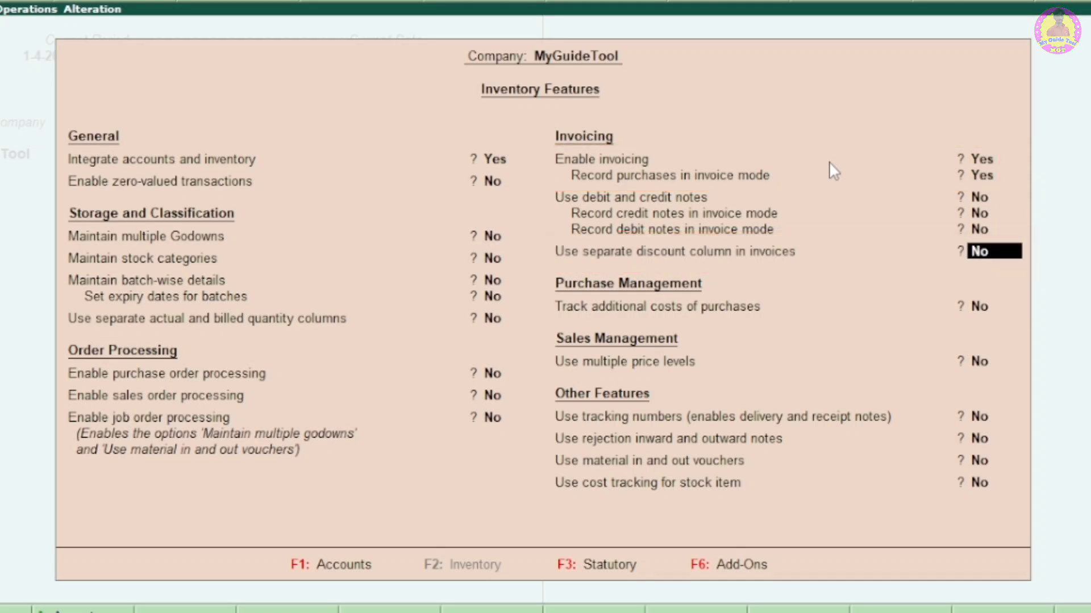
Step: Turn on the separate discount column in invoices, save the inventory features with the remaining options at No, and leave the company features
{"action": "type", "text": "y"}
{"action": "key", "text": "Return"}
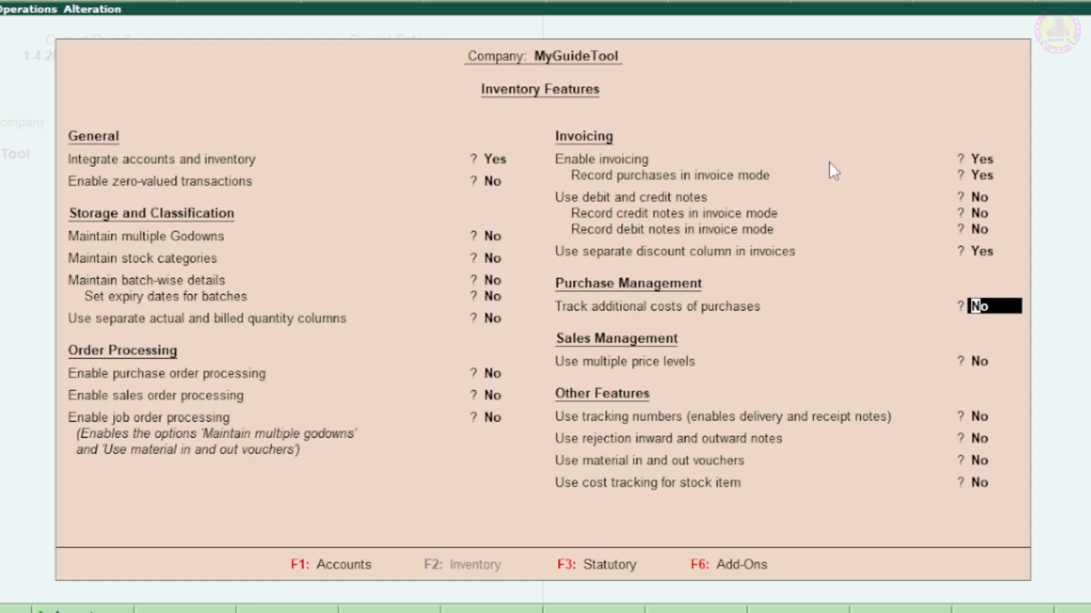
{"action": "key", "text": "Return"}
{"action": "key", "text": "Return"}
{"action": "key", "text": "Return"}
{"action": "key", "text": "Return"}
{"action": "key", "text": "Return"}
{"action": "key", "text": "Return"}
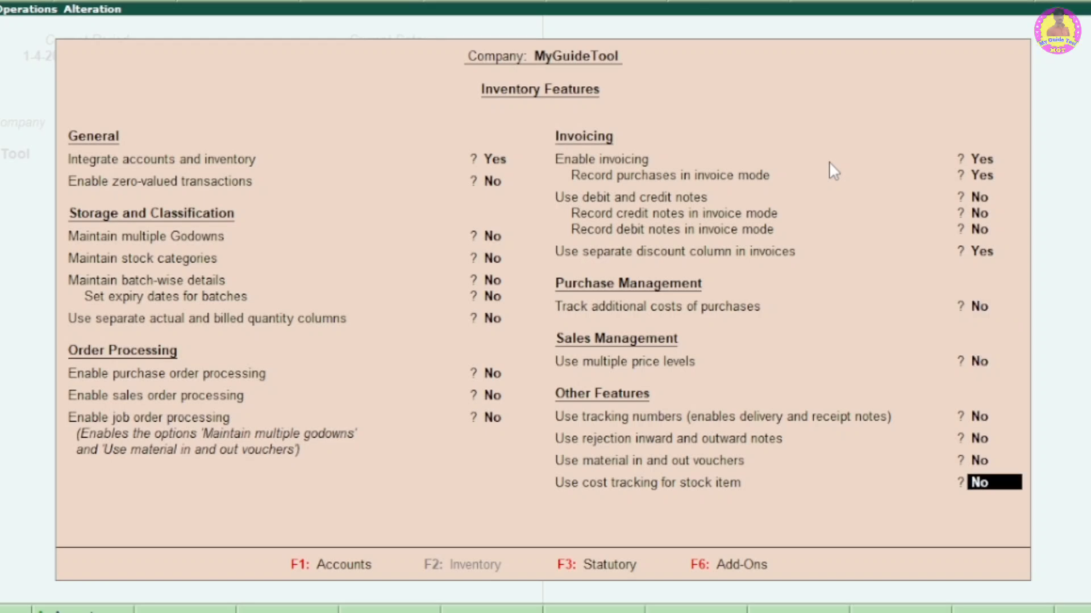
{"action": "key", "text": "y"}
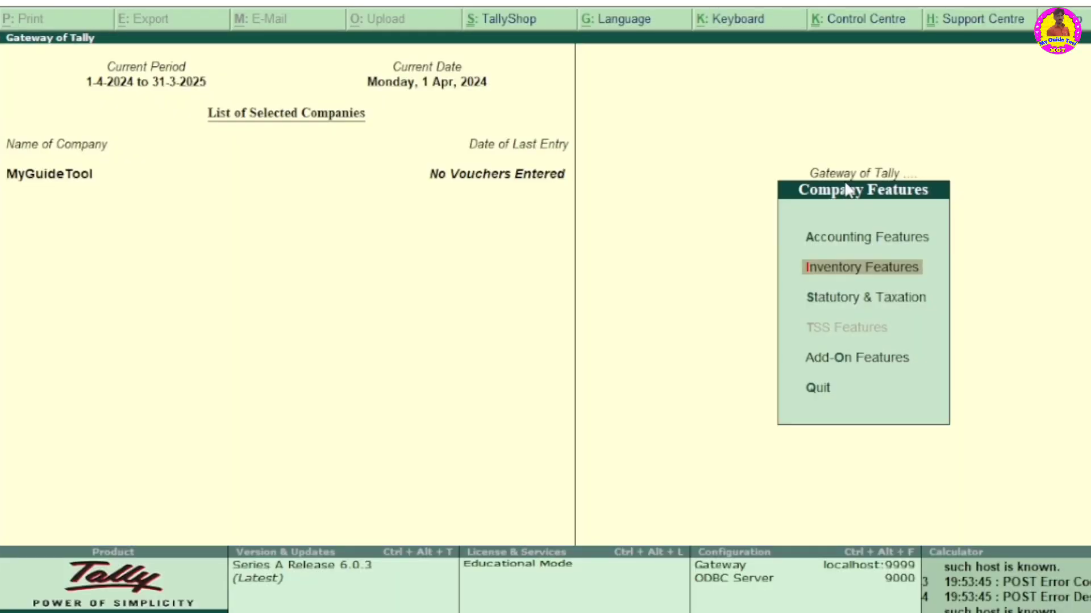
{"action": "key", "text": "Escape"}
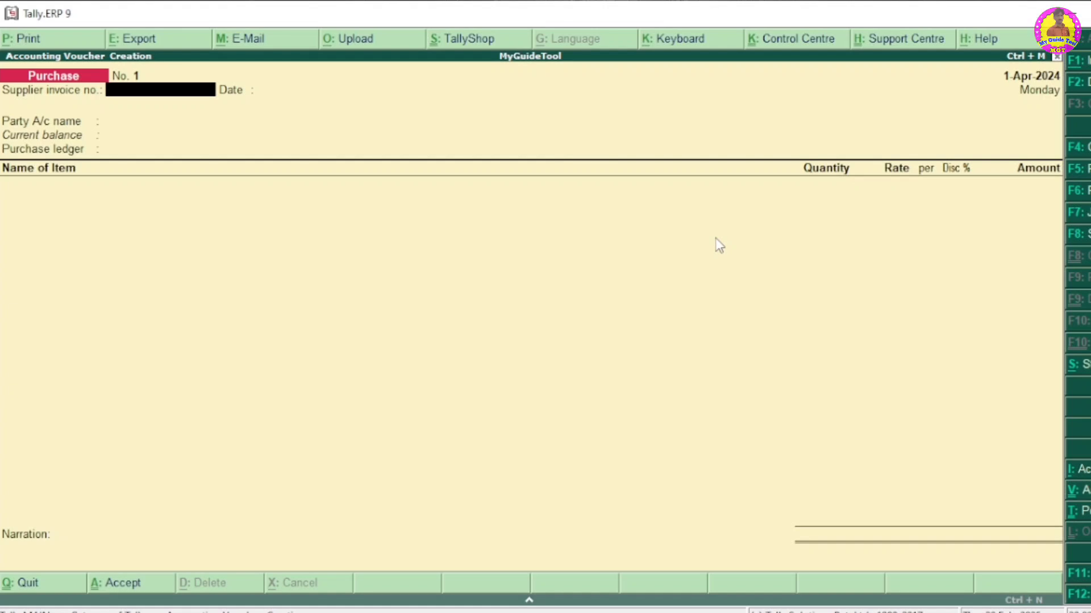
Step: Switch from the purchase voucher to a sales voucher and enter 22 as its reference number
{"action": "key", "text": "F8"}
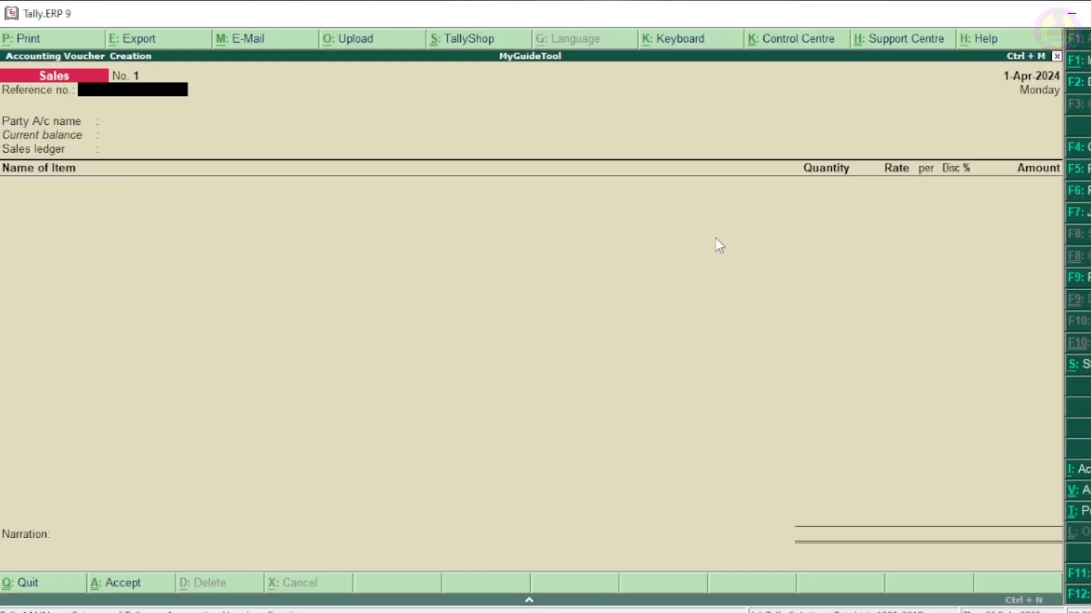
{"action": "type", "text": "22"}
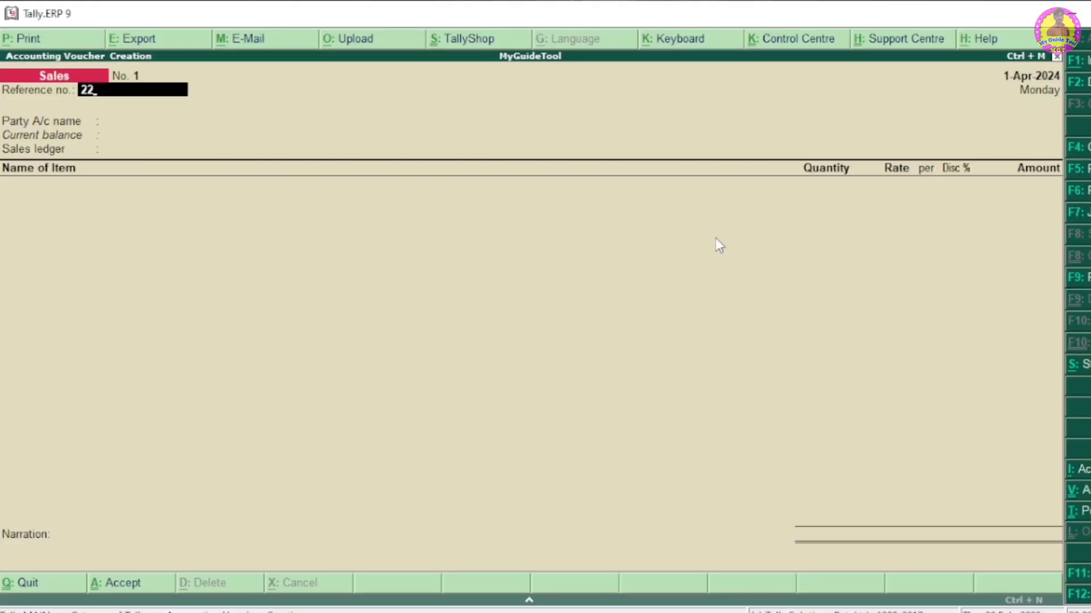
{"action": "key", "text": "Return"}
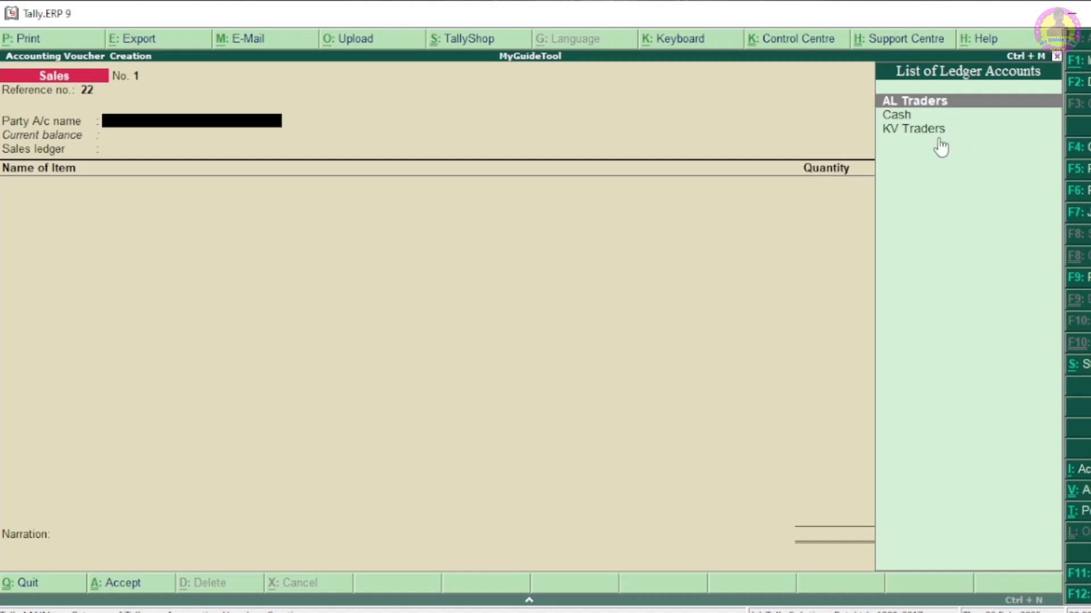
Step: Choose KV Traders as the party account of the sales voucher
{"action": "key", "text": "Down"}
{"action": "key", "text": "Down"}
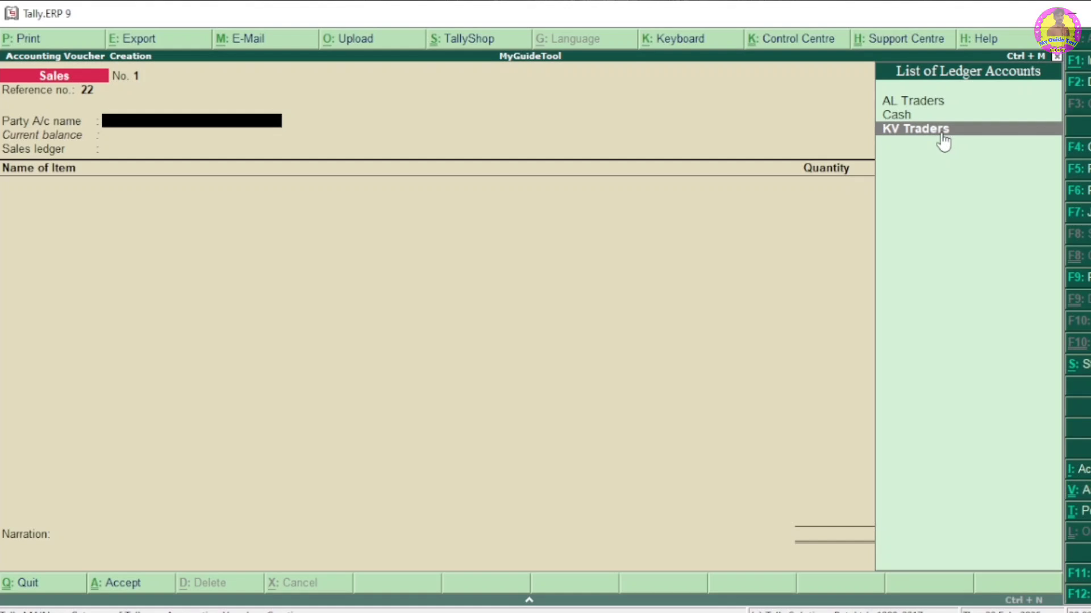
{"action": "left_click", "coordinate": [941, 137]}
{"action": "key", "text": "Return"}
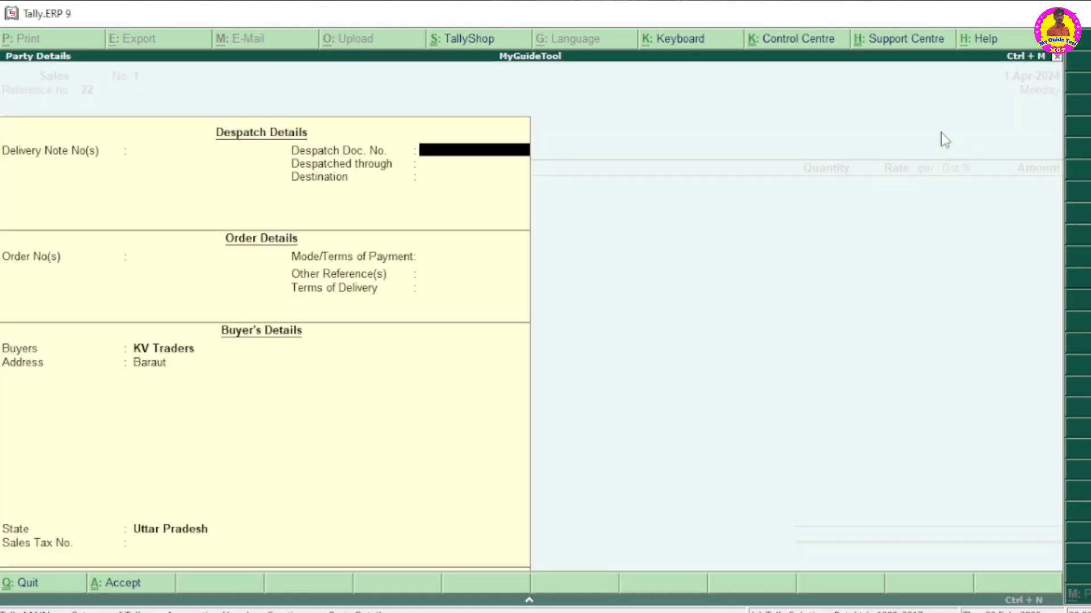
Step: Accept the party details with the despatch and order fields blank, and choose Sale Account as the sales ledger
{"action": "key", "text": "Return"}
{"action": "key", "text": "Return"}
{"action": "key", "text": "Return"}
{"action": "key", "text": "Return"}
{"action": "key", "text": "Return"}
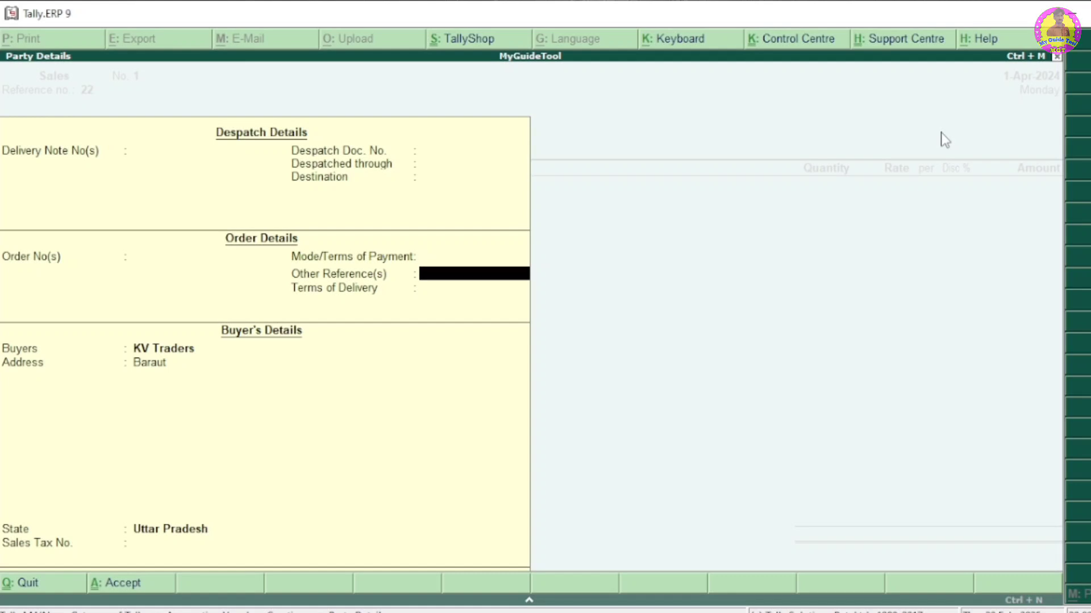
{"action": "key", "text": "Return"}
{"action": "key", "text": "Return"}
{"action": "key", "text": "Return"}
{"action": "key", "text": "Return"}
{"action": "key", "text": "Return"}
{"action": "key", "text": "Return"}
{"action": "key", "text": "Return"}
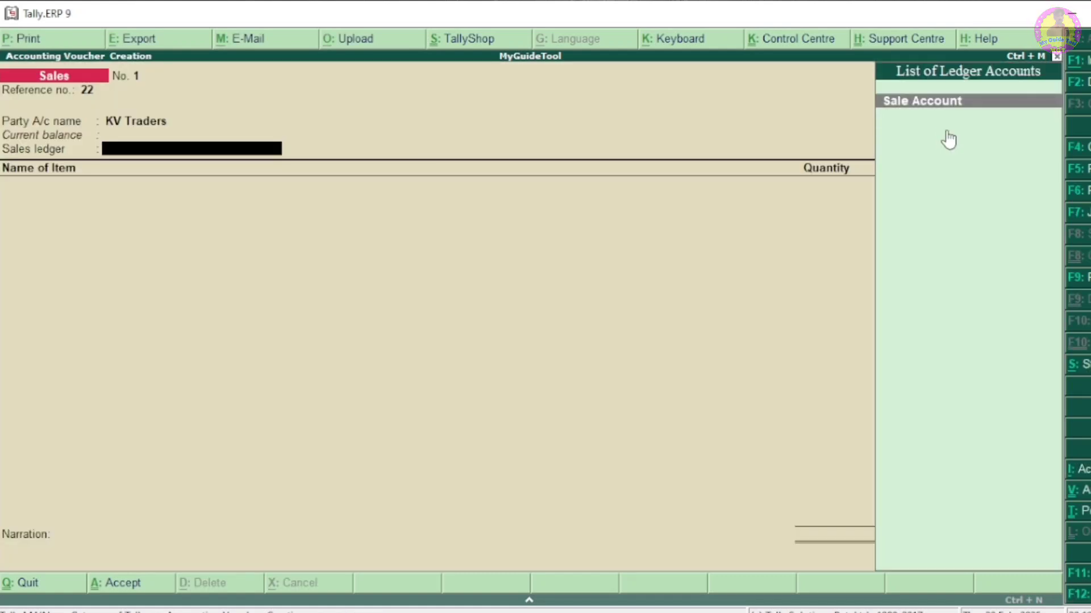
{"action": "left_click", "coordinate": [927, 111]}
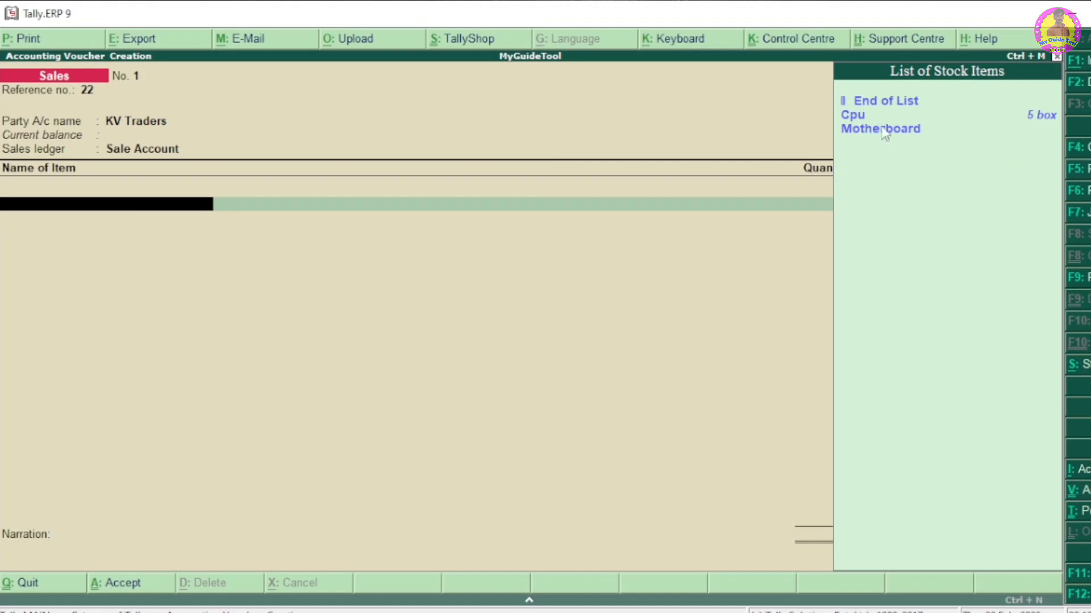
Step: Add the stock item Cpu to the sales voucher with a quantity of 2 box at a rate of 3000 per box
{"action": "left_click", "coordinate": [918, 118]}
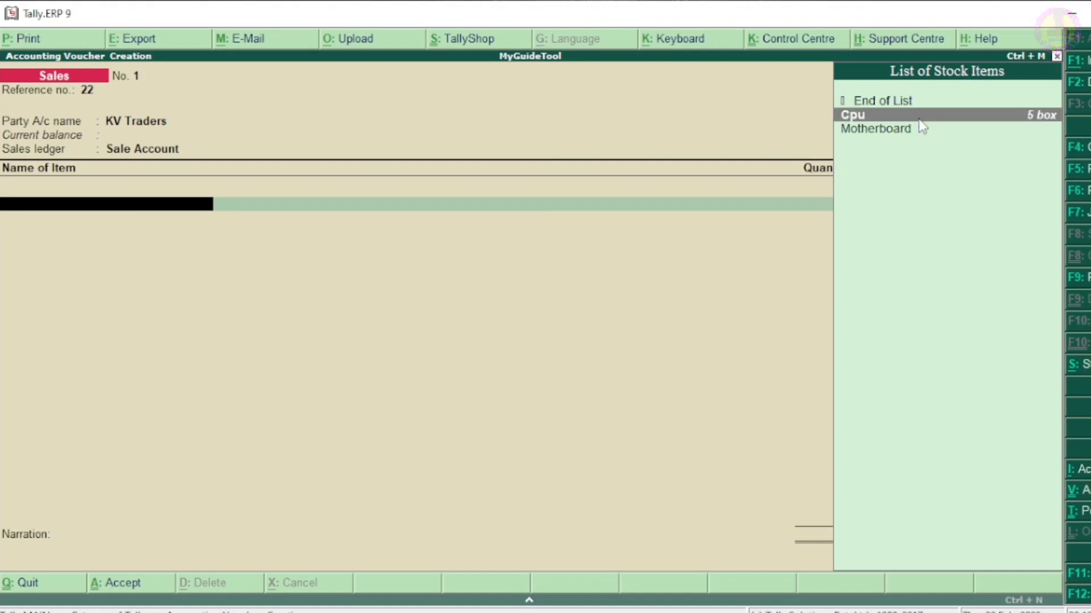
{"action": "key", "text": "Return"}
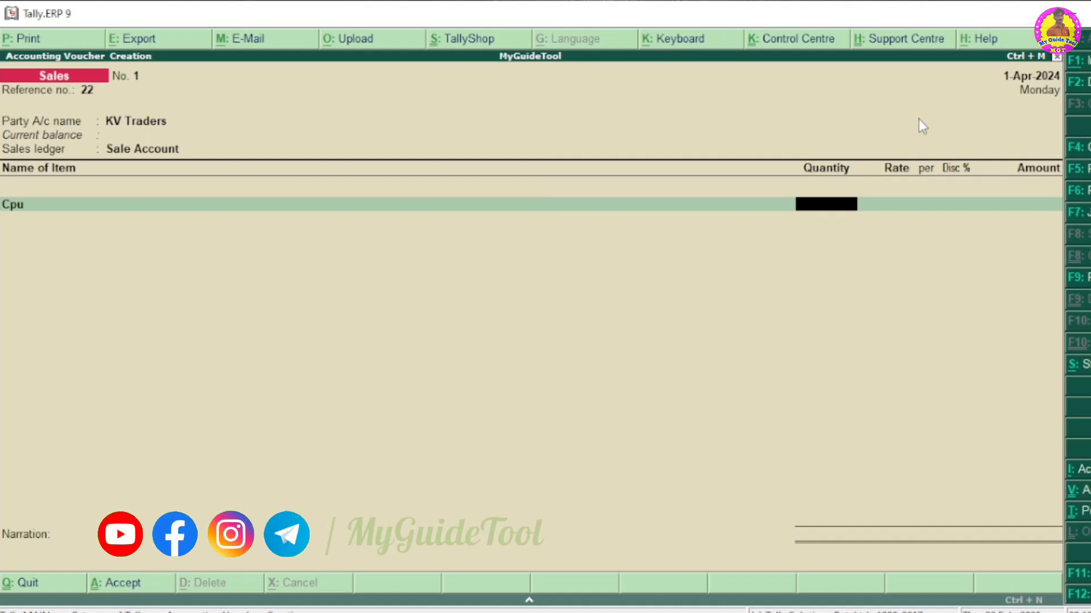
{"action": "type", "text": "2"}
{"action": "key", "text": "Return"}
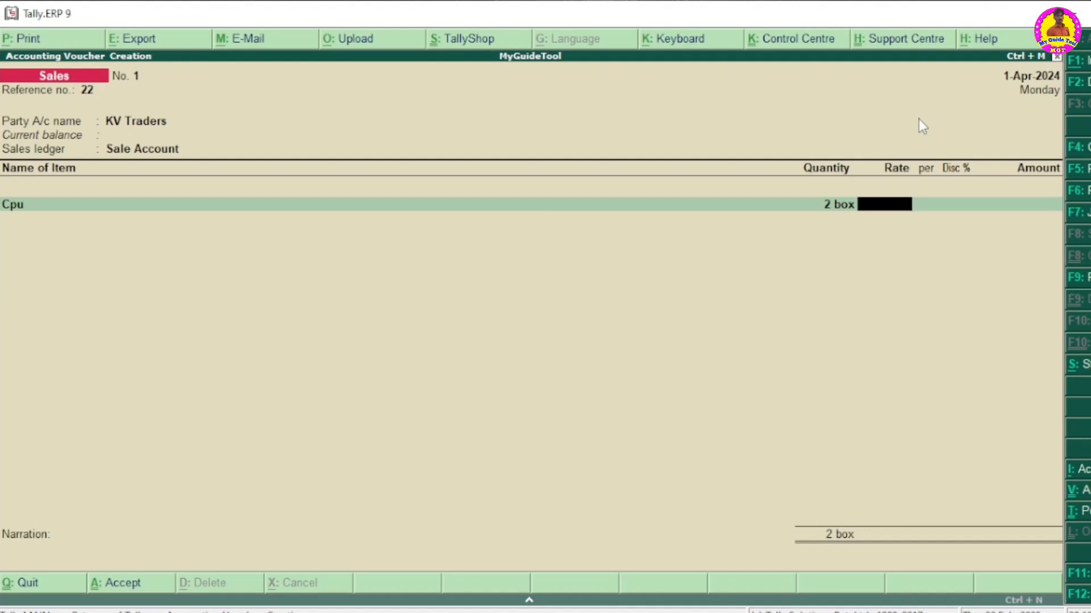
{"action": "type", "text": "3000"}
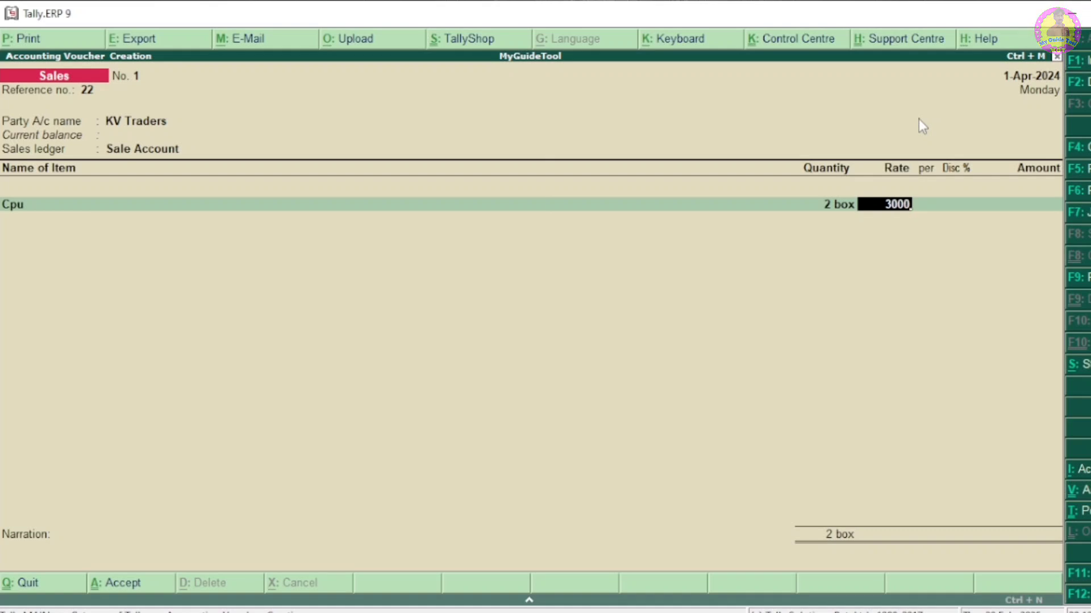
{"action": "key", "text": "Return"}
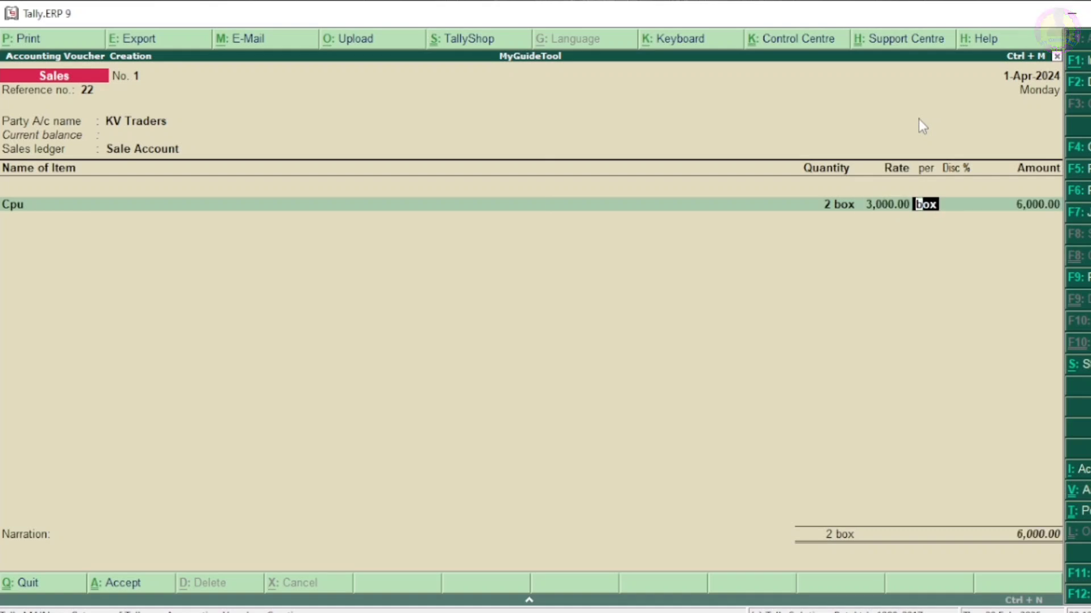
{"action": "key", "text": "Return"}
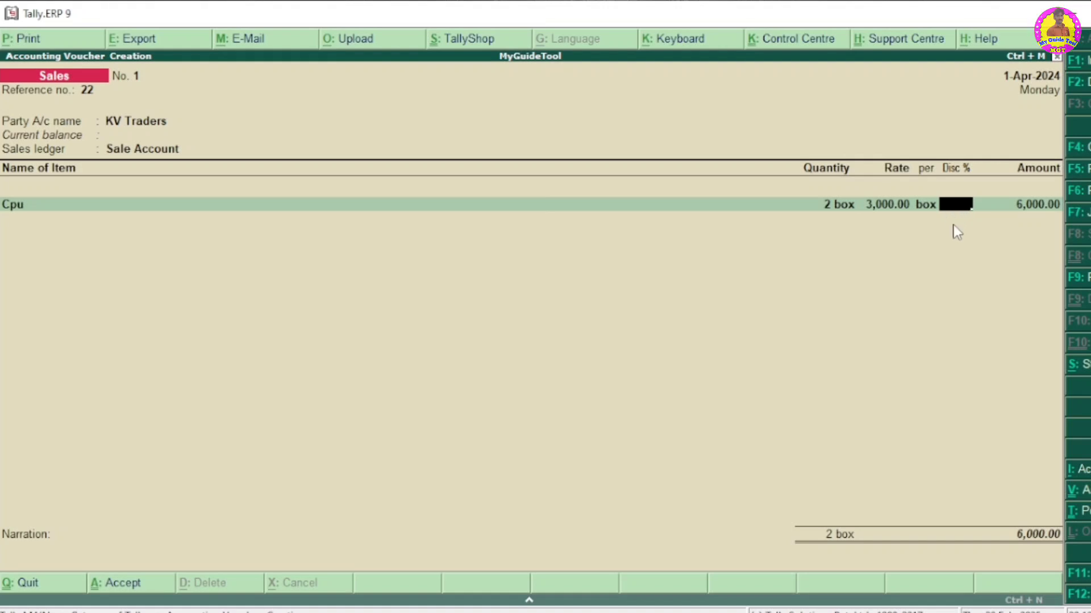
Step: Try a 20 % discount on the Cpu line and clear it again
{"action": "type", "text": "20"}
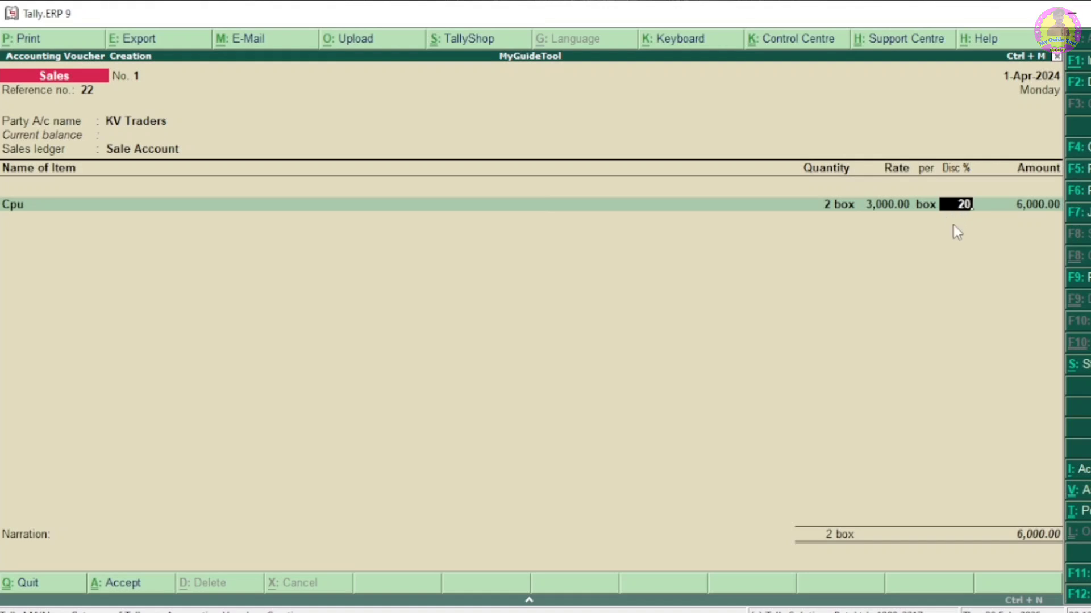
{"action": "key", "text": "Return"}
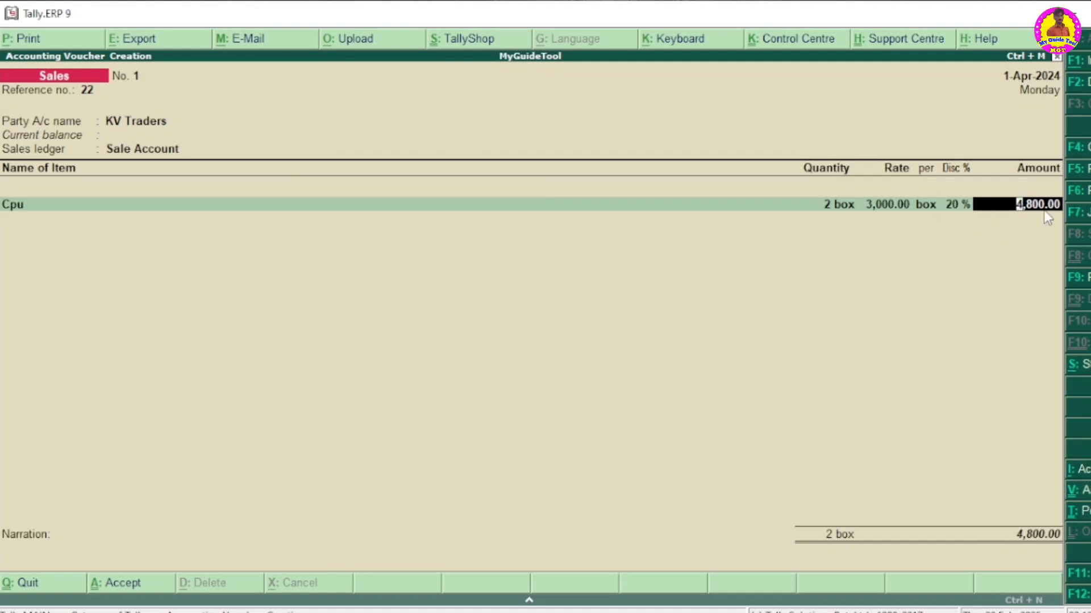
{"action": "key", "text": "BackSpace"}
{"action": "key", "text": "BackSpace"}
{"action": "key", "text": "BackSpace"}
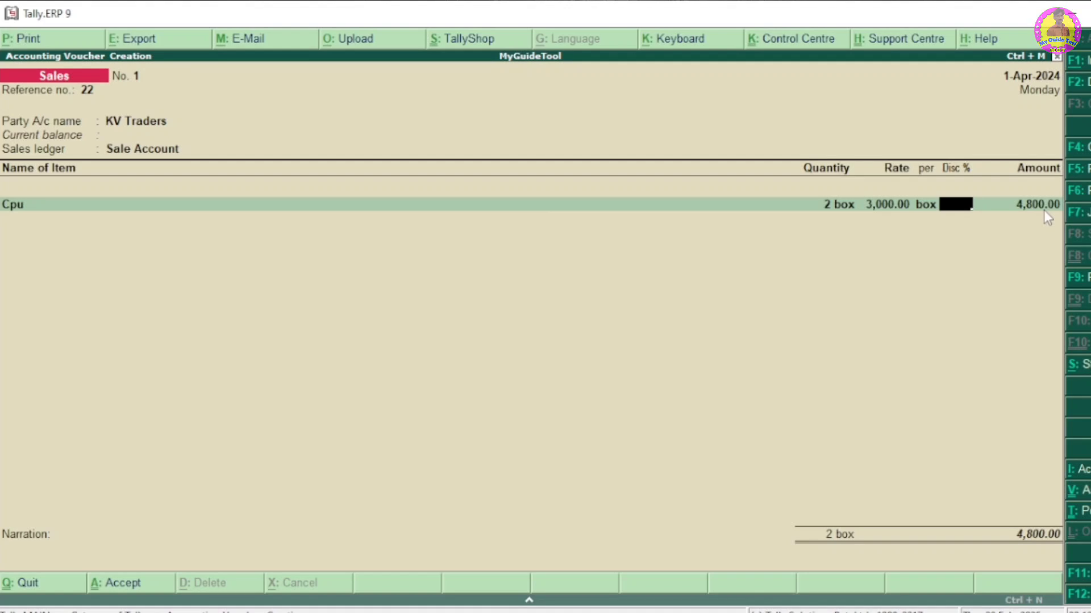
{"action": "key", "text": "Return"}
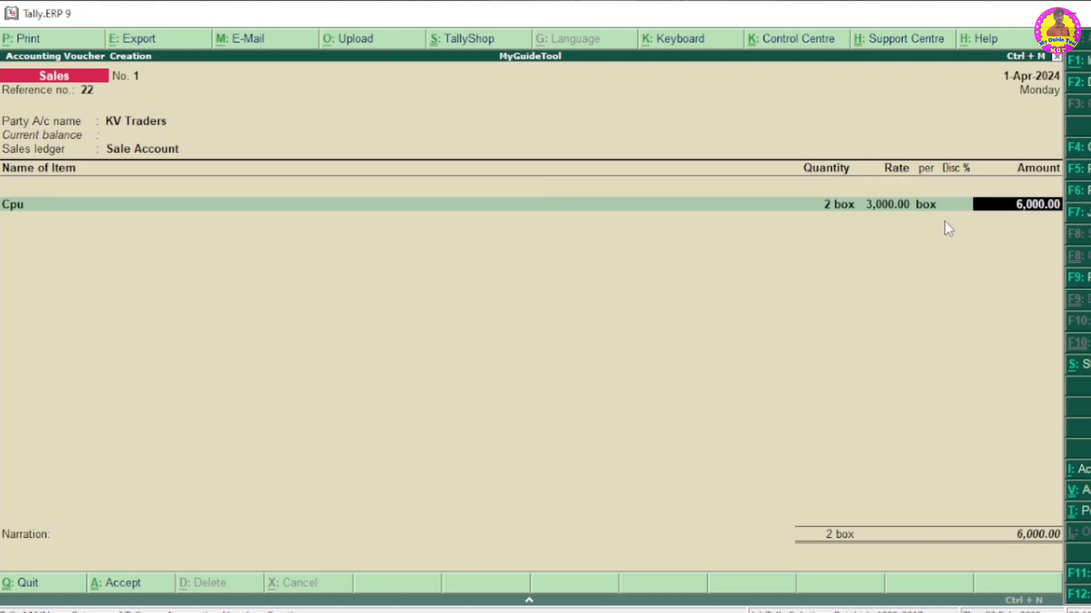
Step: Set the Cpu line's discount to 20 %, accept the resulting amount and end the item list
{"action": "key", "text": "BackSpace"}
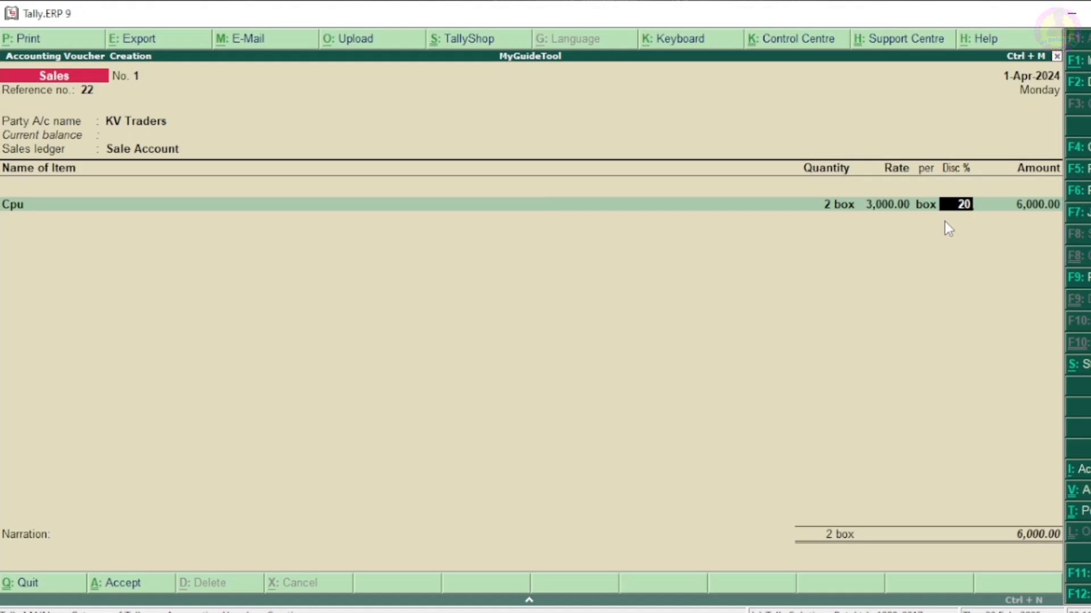
{"action": "key", "text": "Return"}
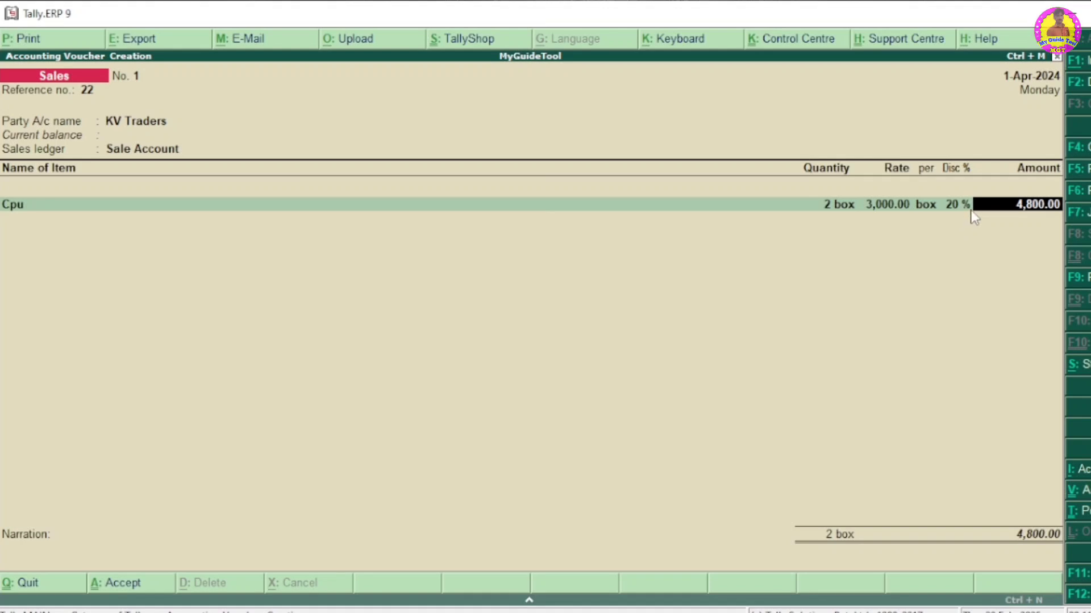
{"action": "key", "text": "Return"}
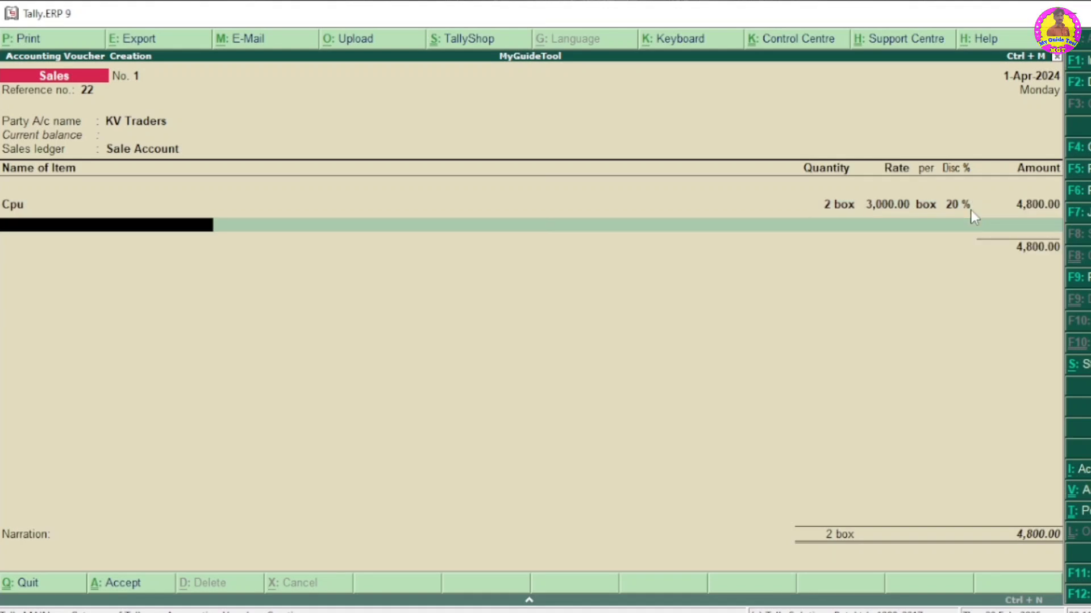
{"action": "key", "text": "Return"}
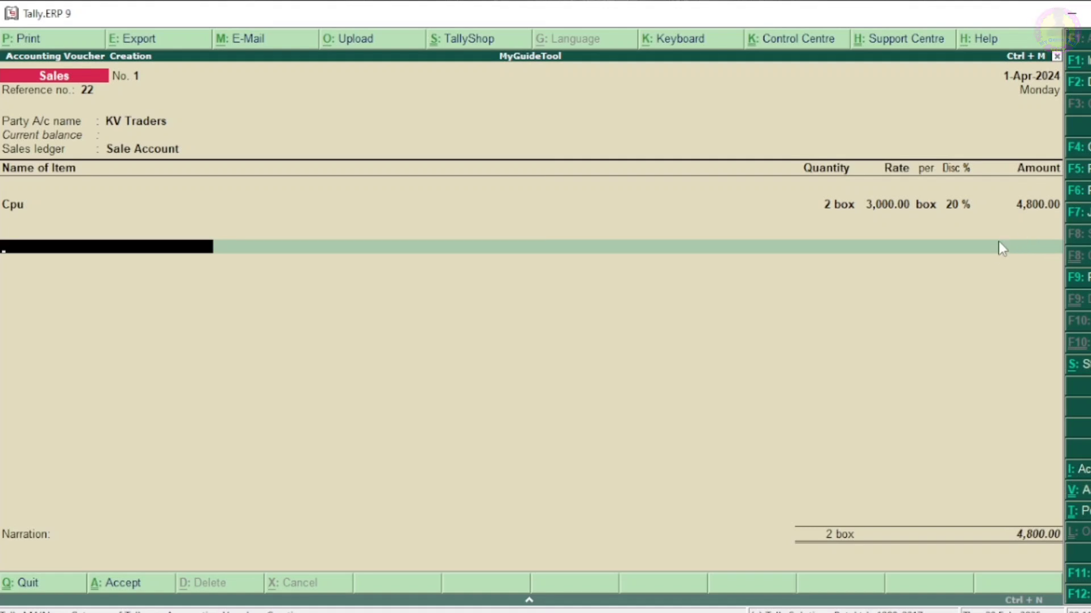
Step: End the item list, leave the narration blank, save the sales voucher and return to Gateway of Tally
{"action": "key", "text": "Return"}
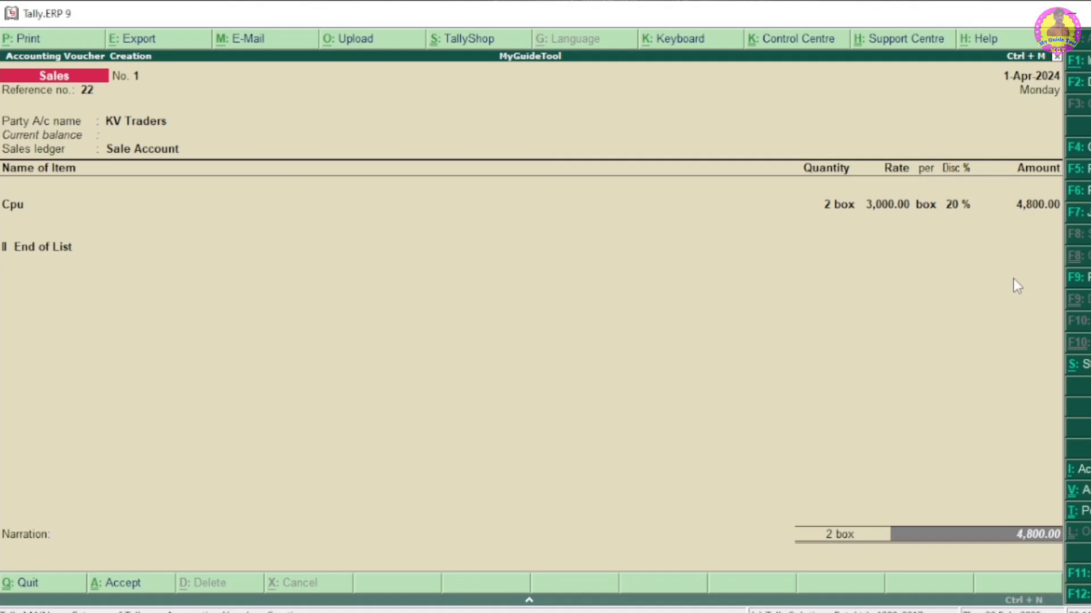
{"action": "key", "text": "Return"}
{"action": "key", "text": "Return"}
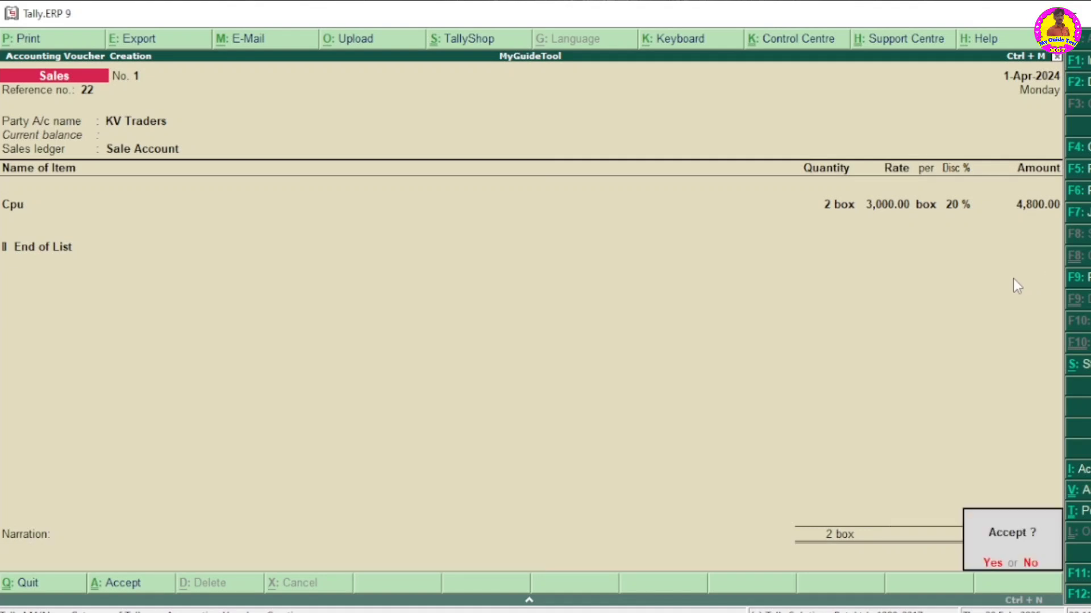
{"action": "key", "text": "Return"}
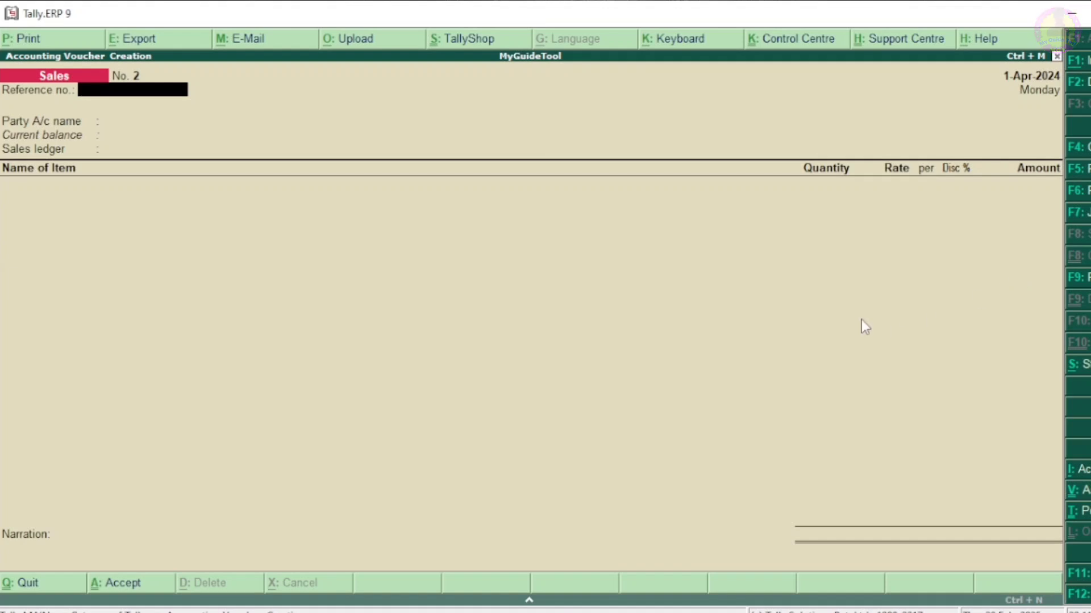
{"action": "key", "text": "Escape"}
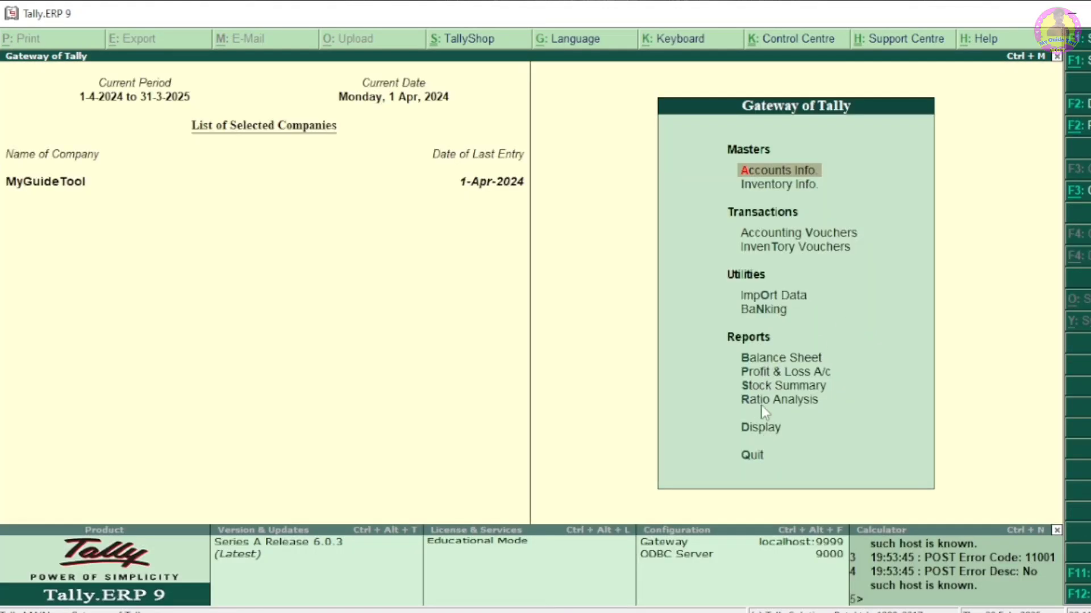
Step: Open the KV Traders sales voucher from the Day Book
{"action": "left_click", "coordinate": [766, 430]}
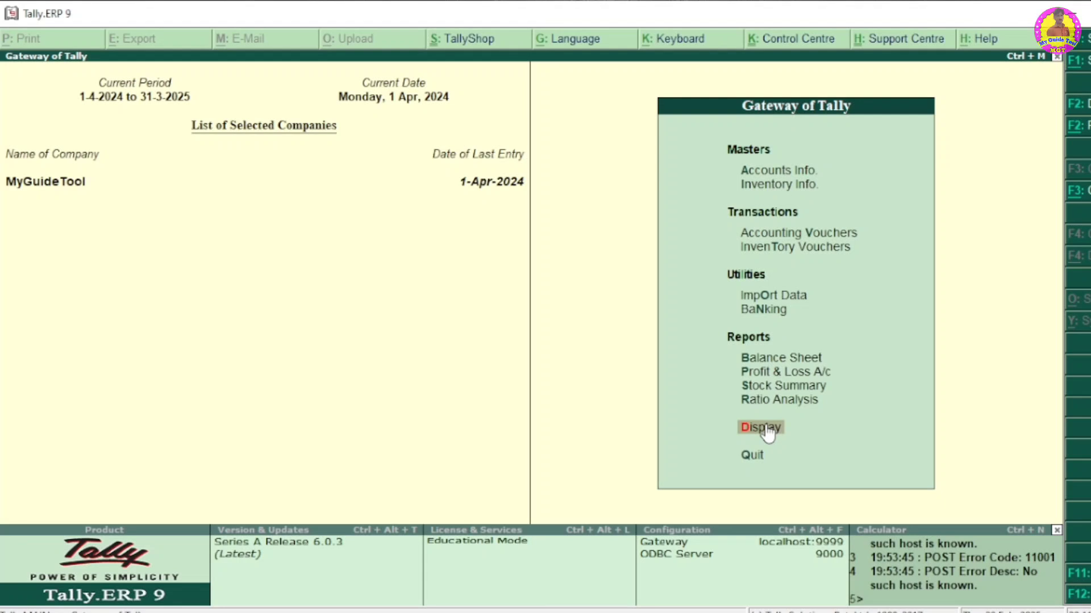
{"action": "left_click", "coordinate": [766, 430]}
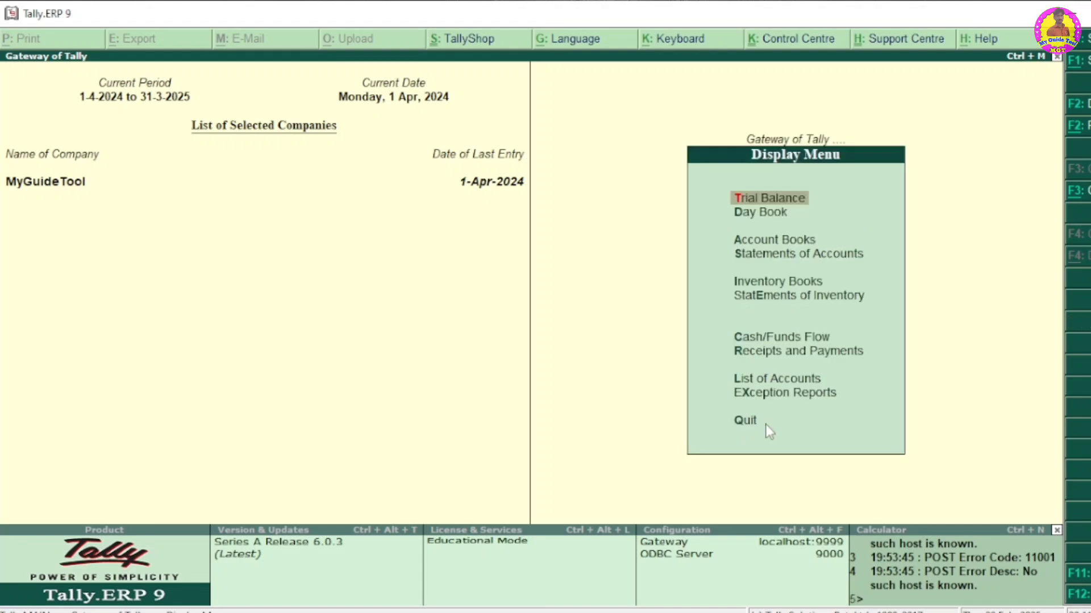
{"action": "key", "text": "y"}
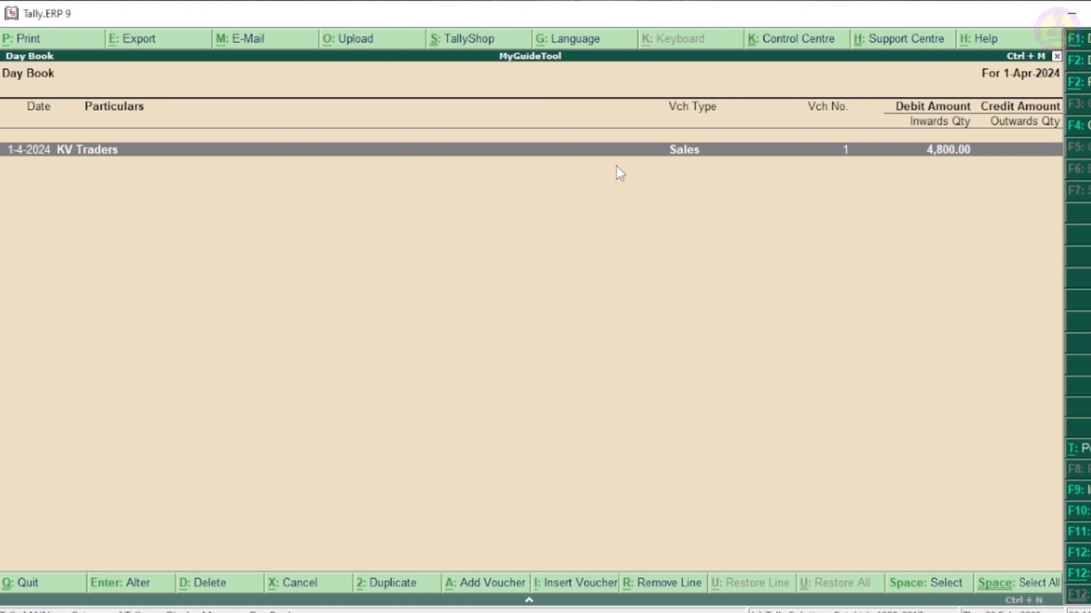
{"action": "key", "text": "Return"}
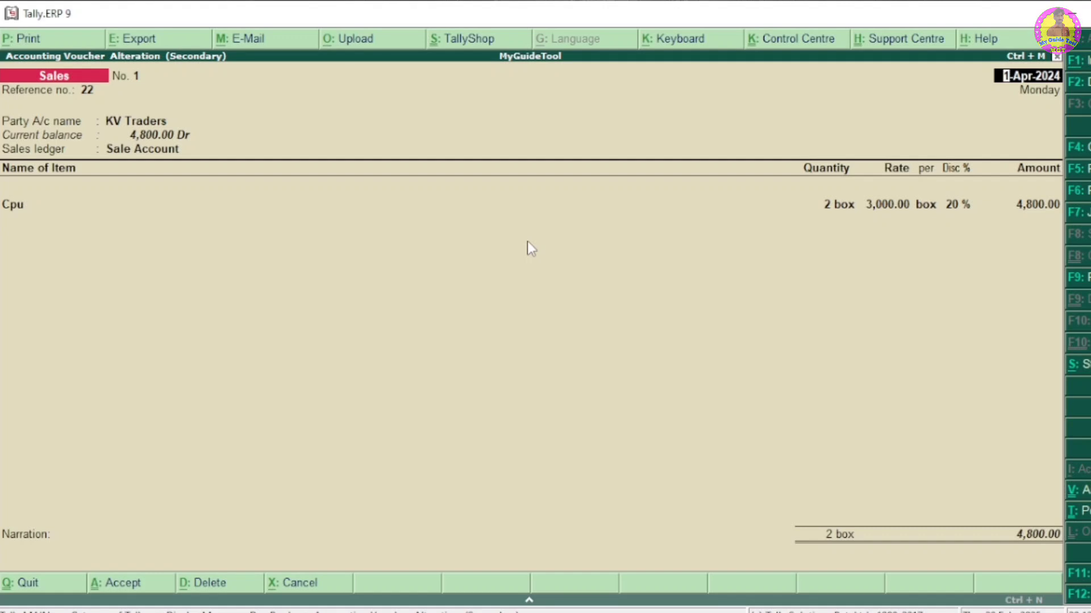
Step: Preview the voucher's printed invoice enlarged, examine its discount column and total, and return to Gateway of Tally
{"action": "key", "text": "alt+p"}
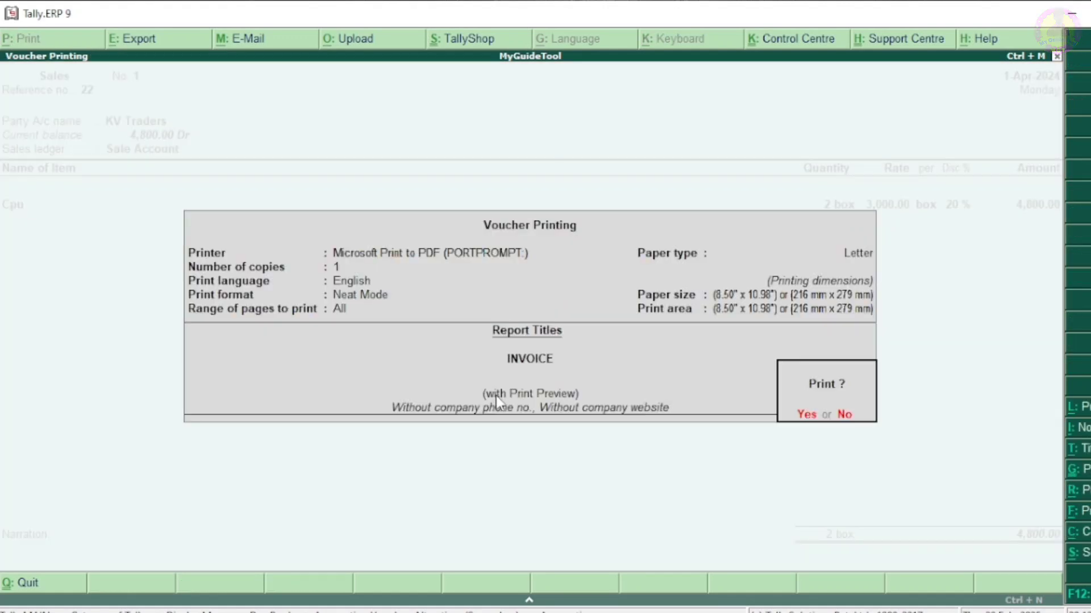
{"action": "left_click", "coordinate": [567, 401]}
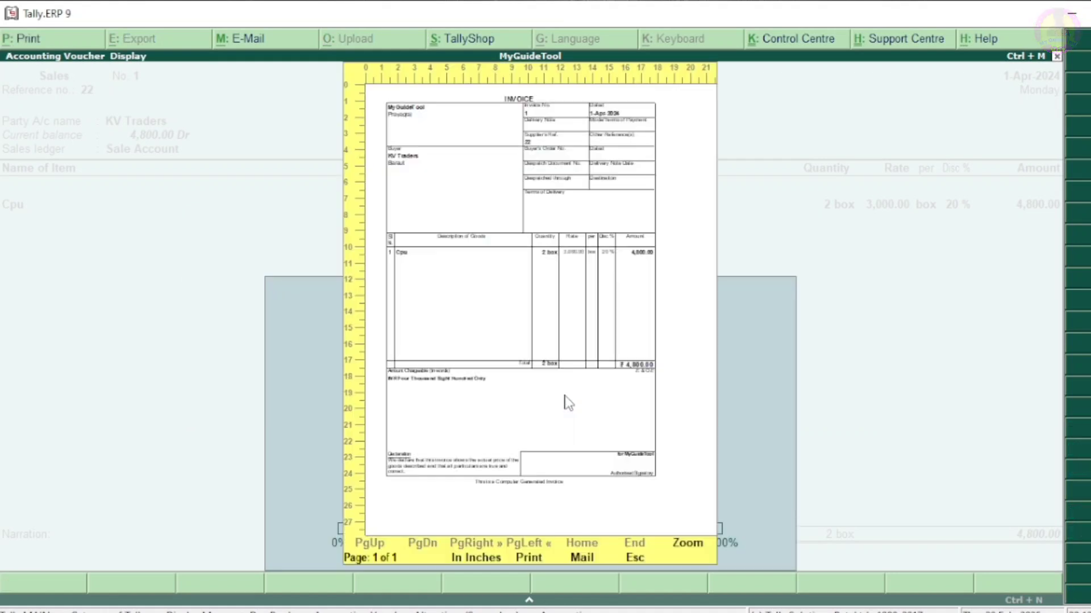
{"action": "left_click", "coordinate": [694, 545]}
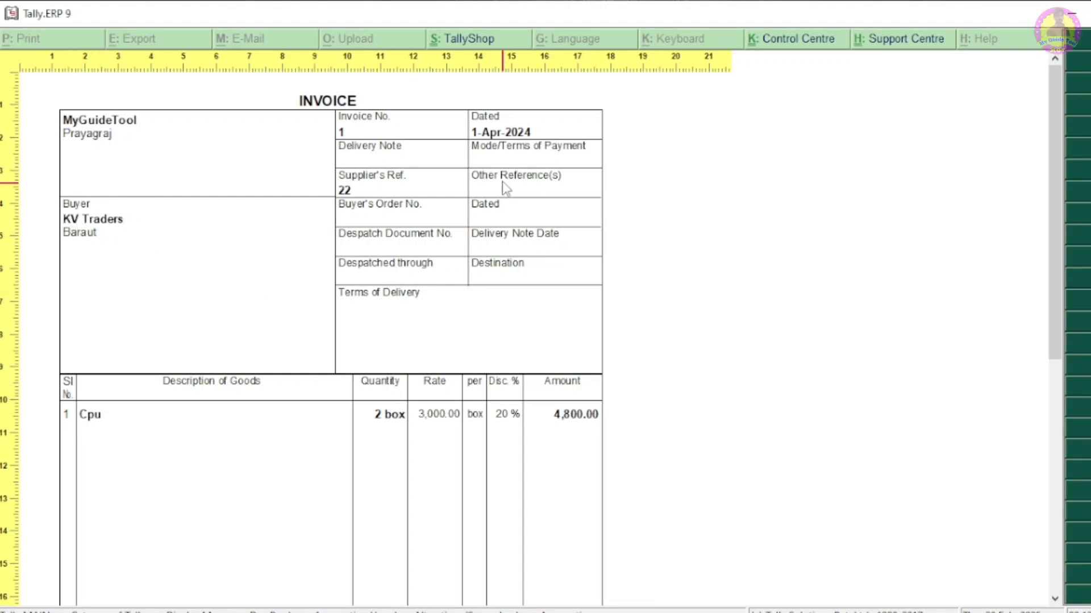
{"action": "scroll", "coordinate": [136, 404], "scroll_direction": "down", "scroll_amount": 3}
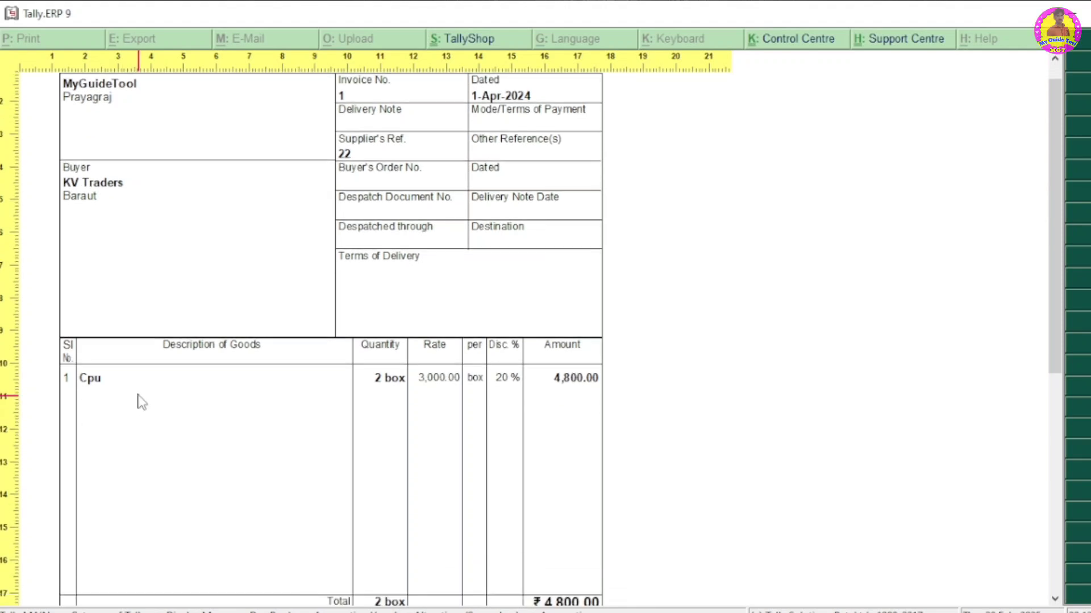
{"action": "scroll", "coordinate": [157, 378], "scroll_direction": "down", "scroll_amount": 3}
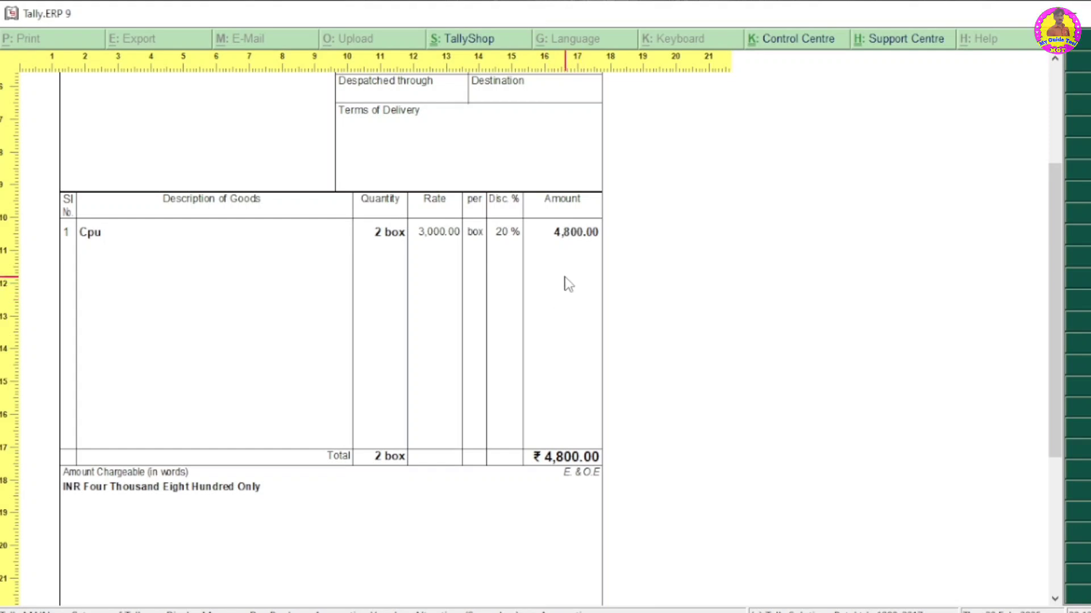
{"action": "scroll", "coordinate": [568, 287], "scroll_direction": "down", "scroll_amount": 1}
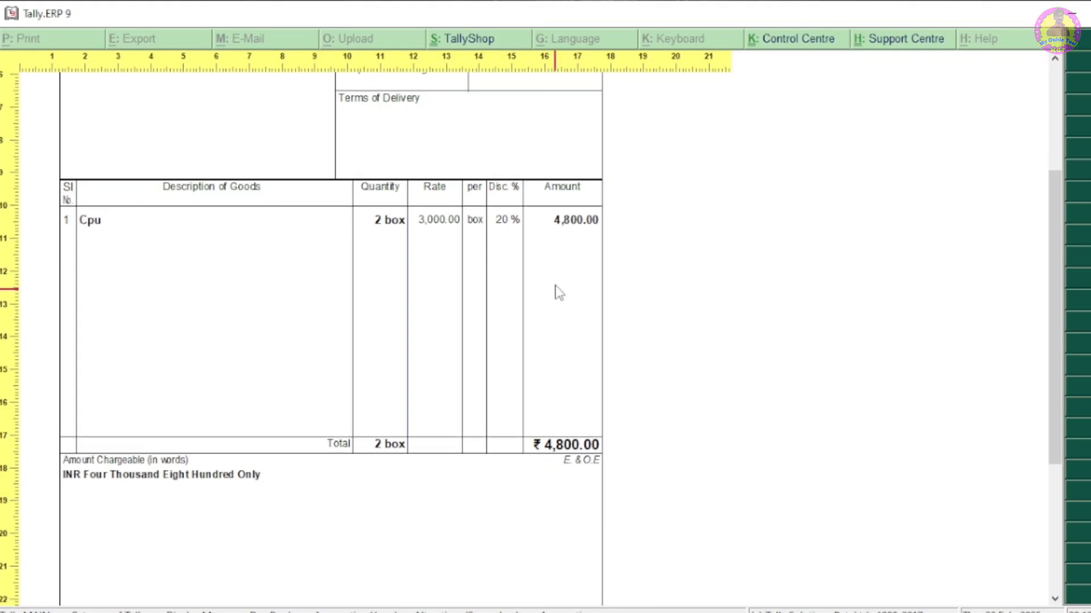
{"action": "scroll", "coordinate": [560, 467], "scroll_direction": "down", "scroll_amount": 5}
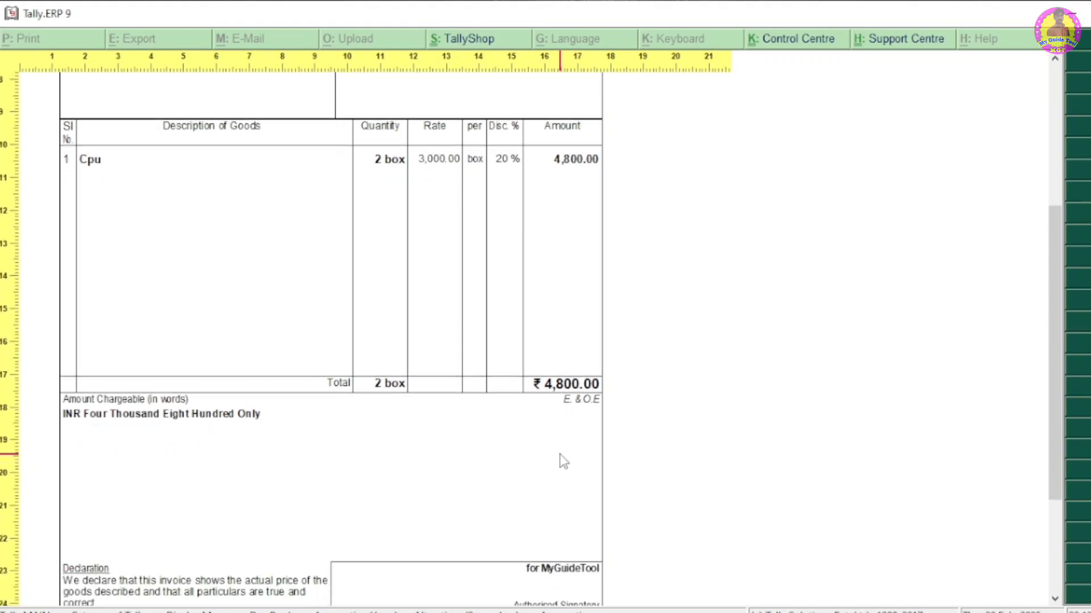
{"action": "key", "text": "Escape"}
{"action": "key", "text": "Escape"}
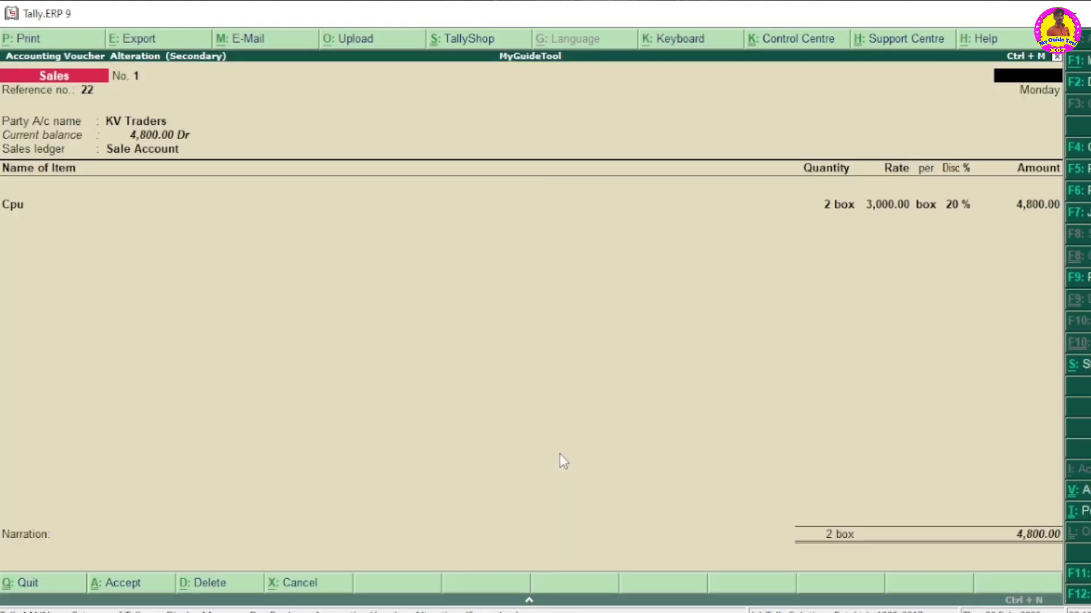
{"action": "key", "text": "Escape"}
{"action": "key", "text": "Escape"}
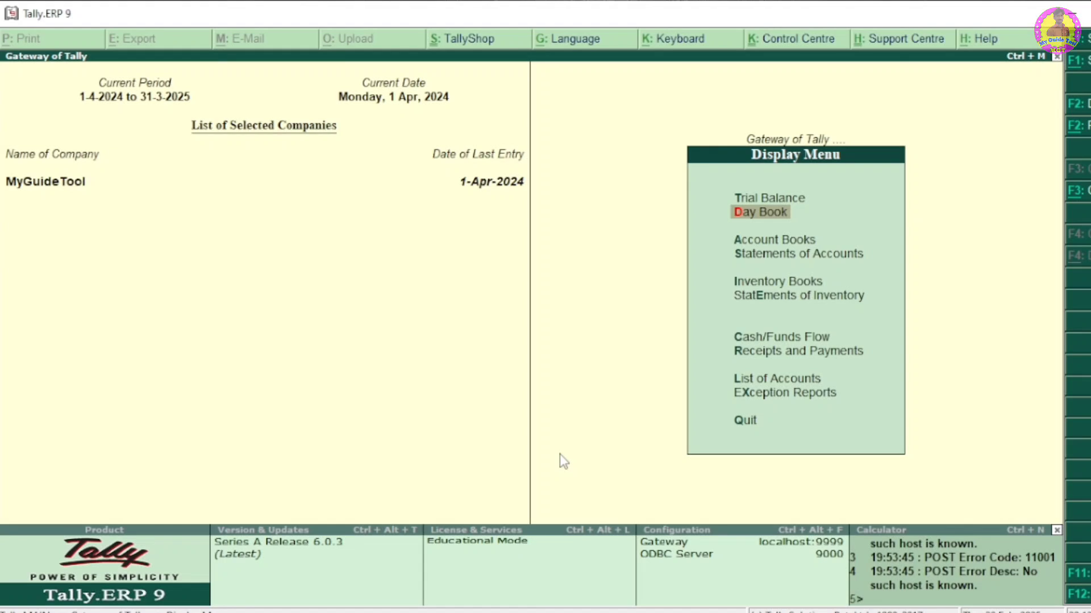
{"action": "key", "text": "Escape"}
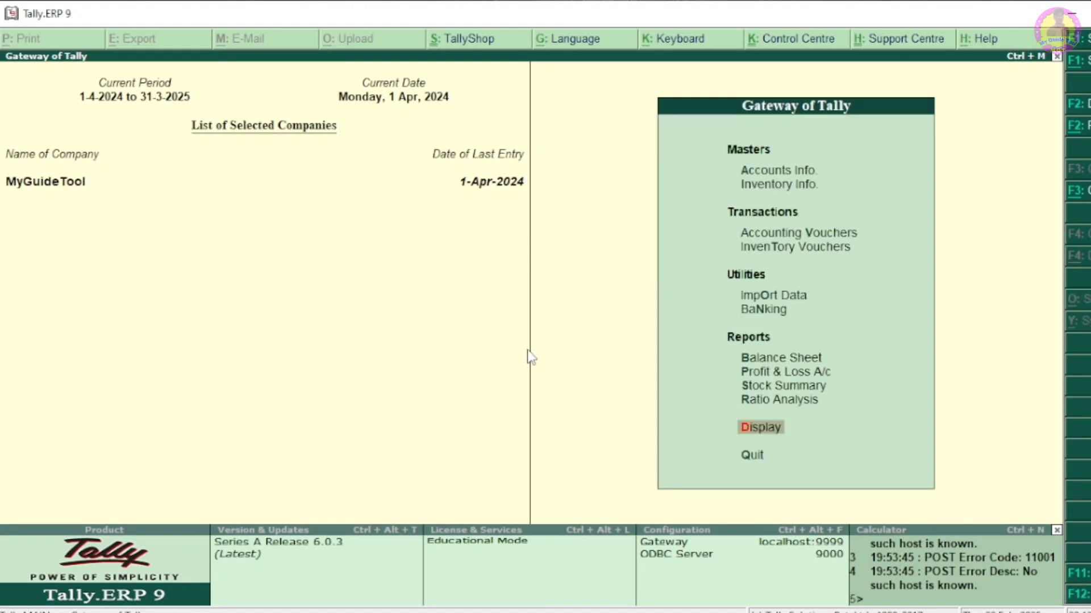
{"action": "left_click", "coordinate": [778, 186]}
{"action": "left_click", "coordinate": [779, 186]}
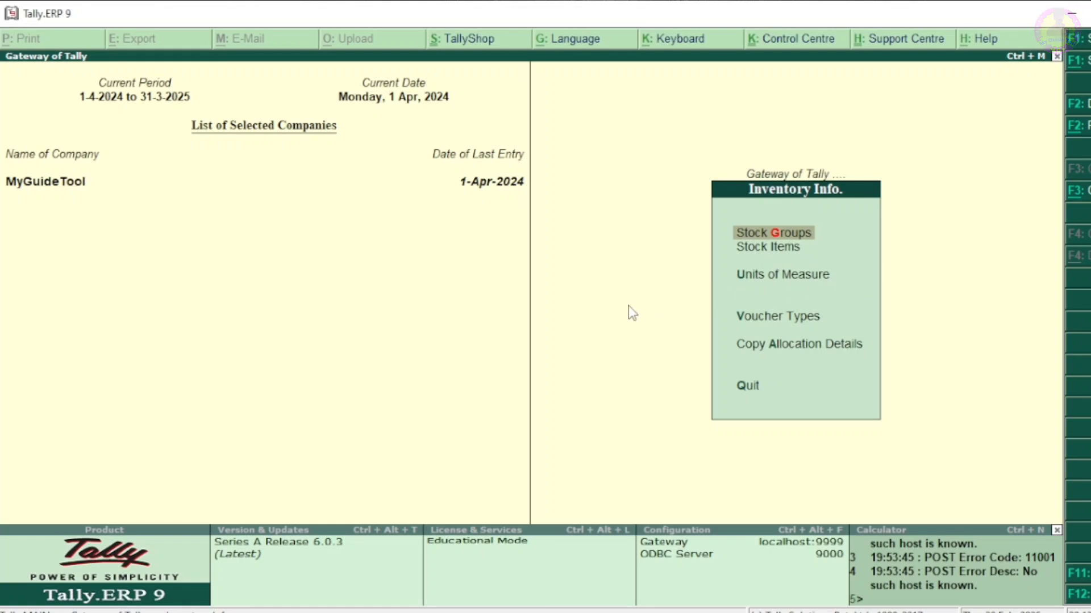
{"action": "key", "text": "Escape"}
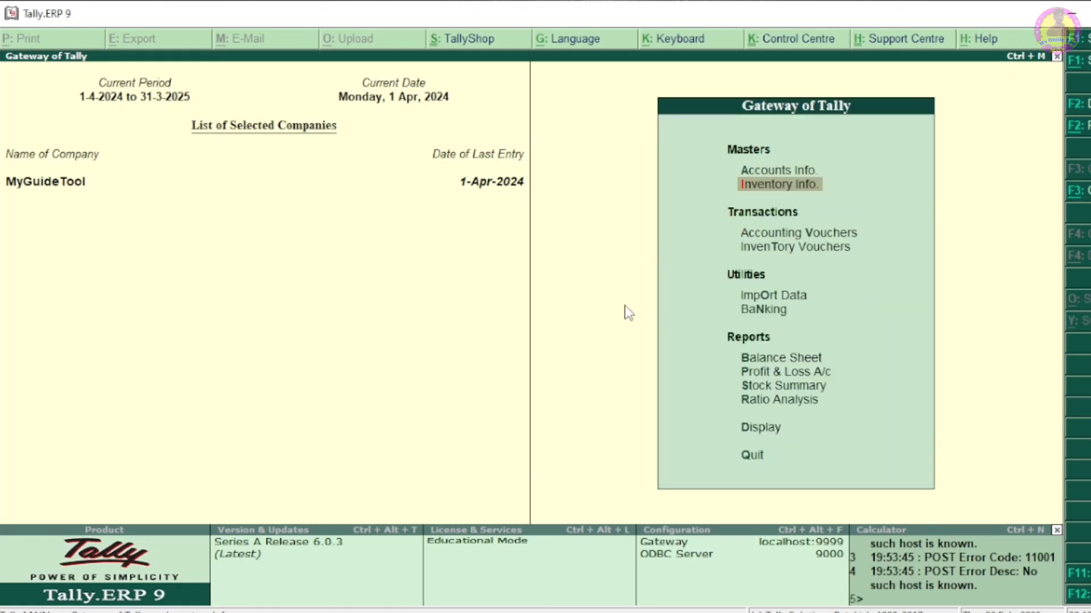
Step: Start a new single account group named Discount without an alias, placed under Duties & Taxes
{"action": "key", "text": "Up"}
{"action": "key", "text": "Return"}
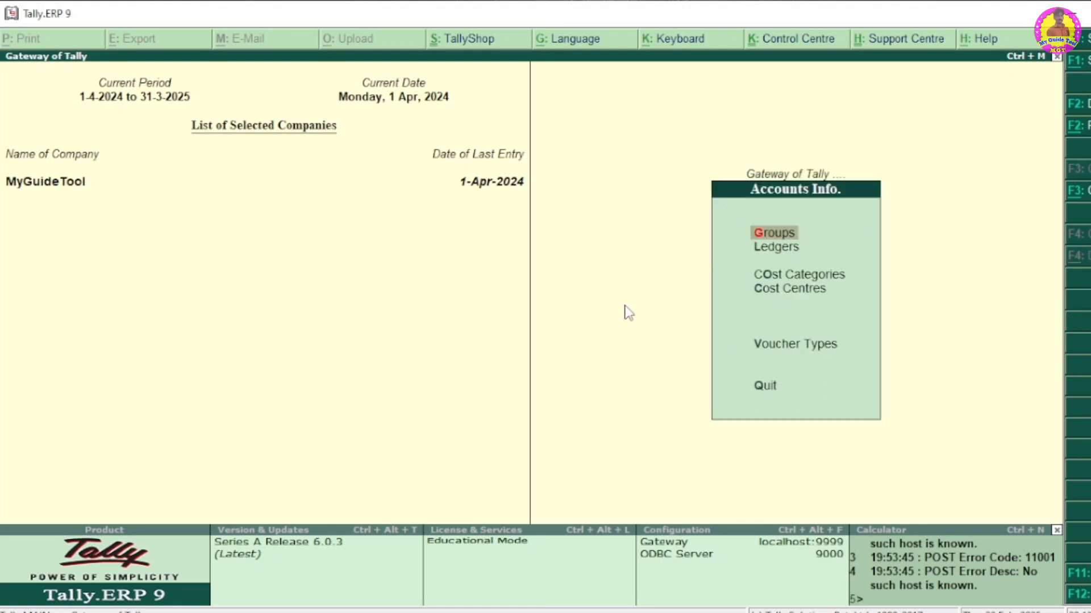
{"action": "key", "text": "Return"}
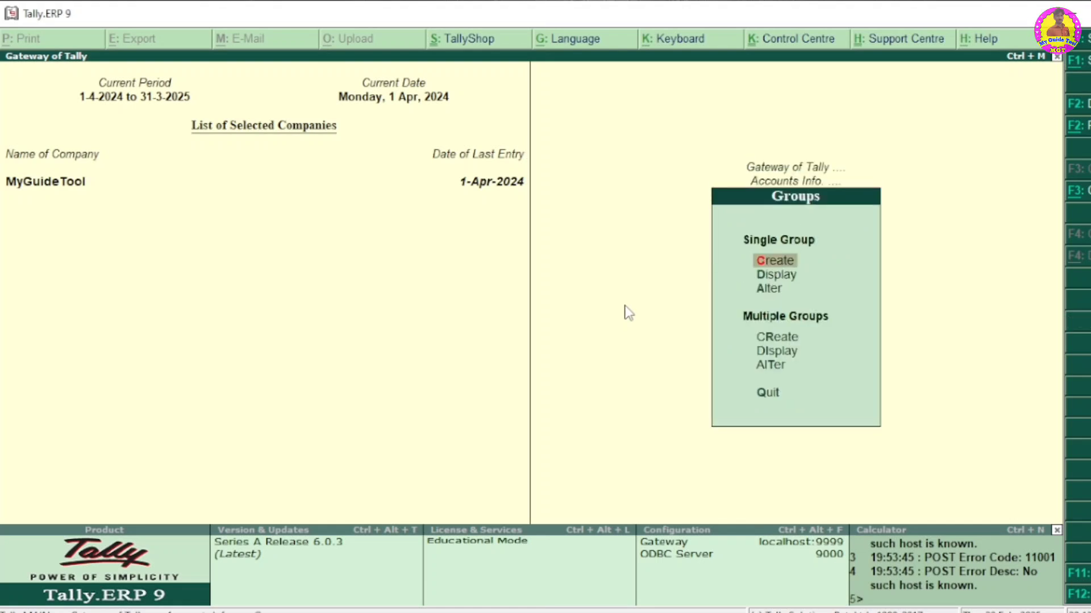
{"action": "key", "text": "Return"}
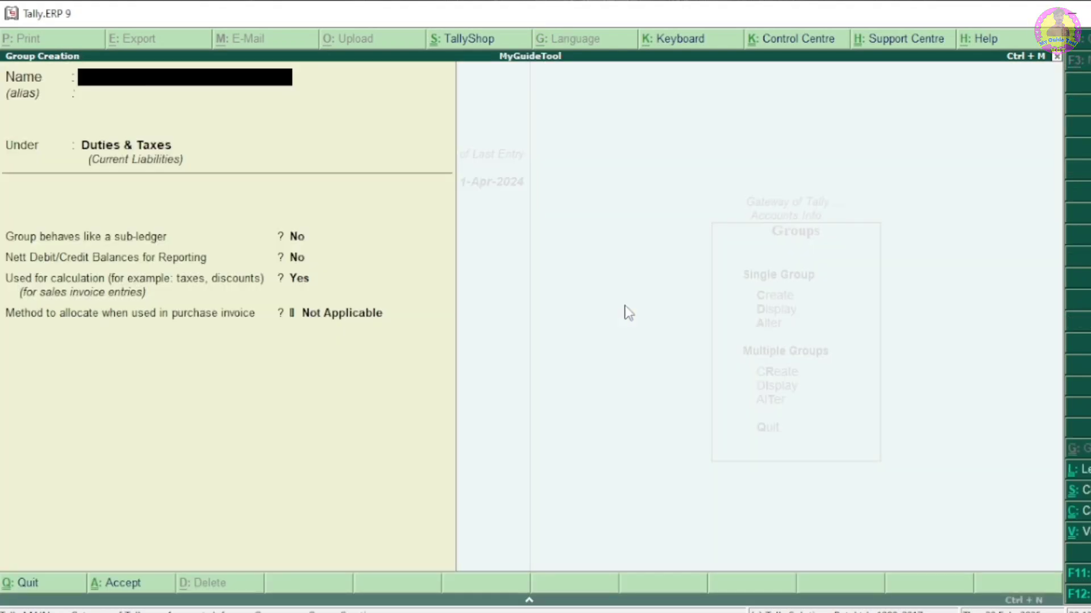
{"action": "type", "text": "Discount"}
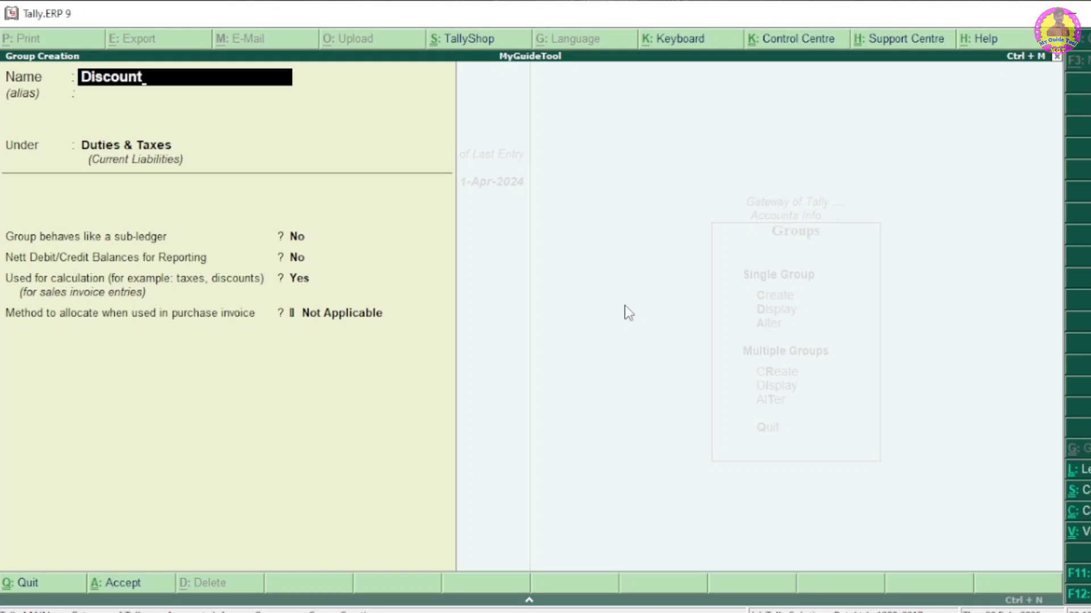
{"action": "key", "text": "Return"}
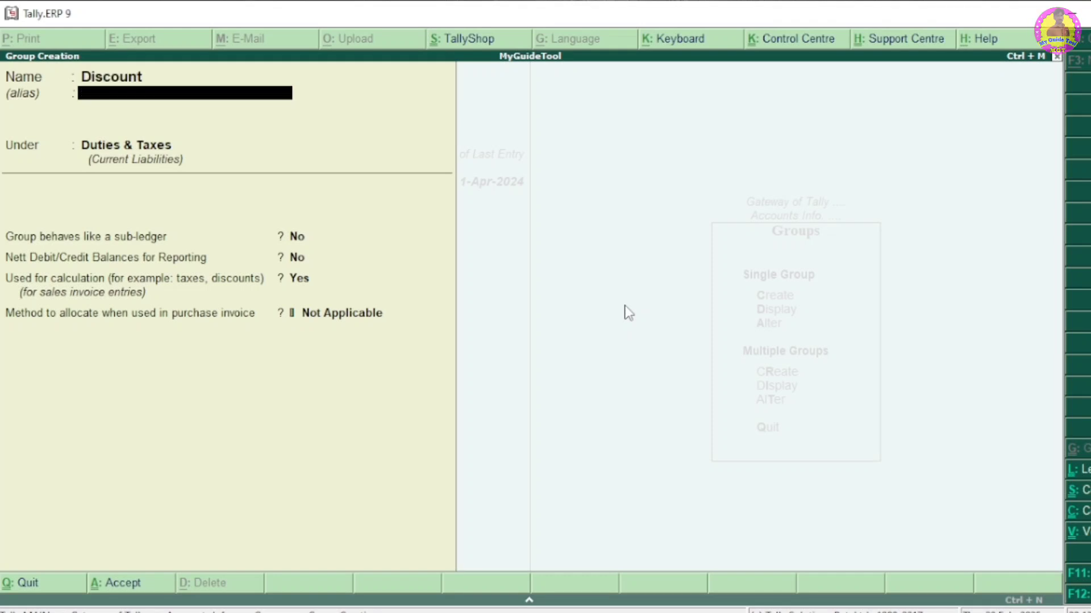
{"action": "key", "text": "Return"}
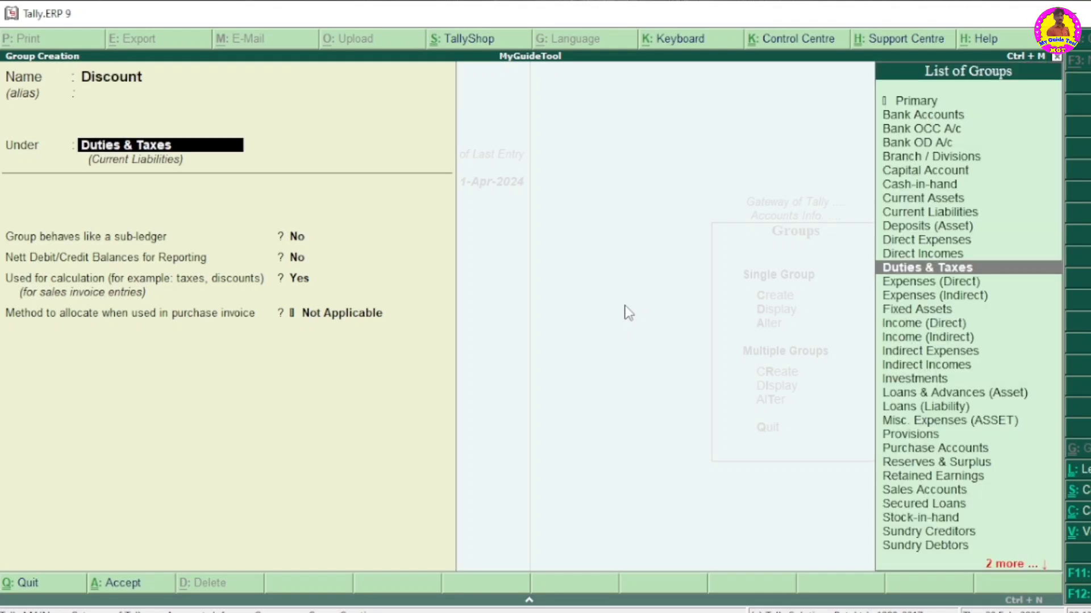
{"action": "key", "text": "Return"}
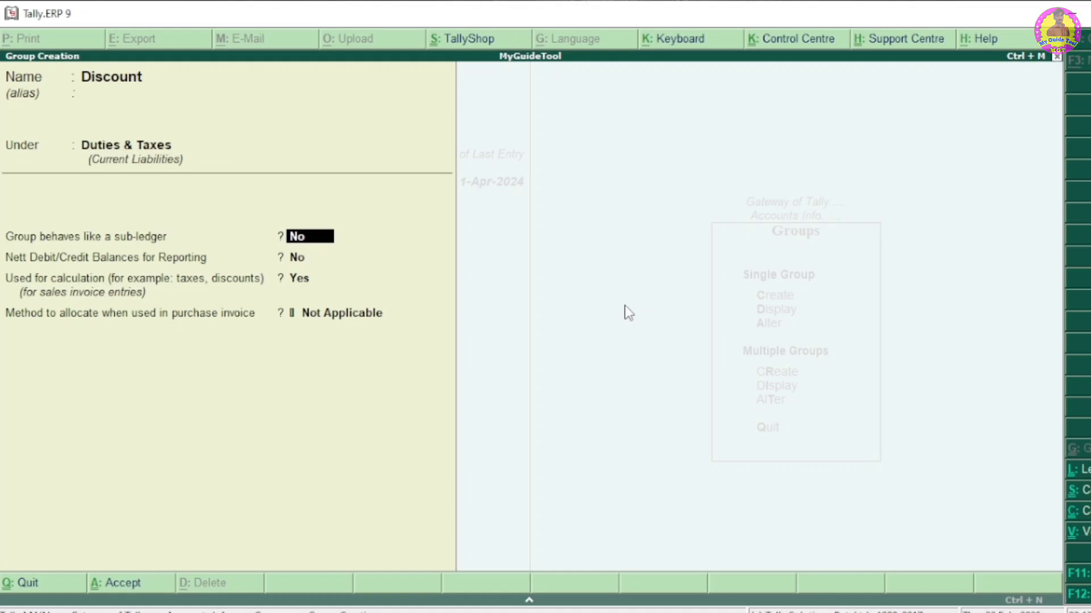
Step: Save the Discount group with sub-ledger and nett balances No, calculation use Yes and allocation Not Applicable, and return to Accounts Info
{"action": "key", "text": "Return"}
{"action": "key", "text": "Return"}
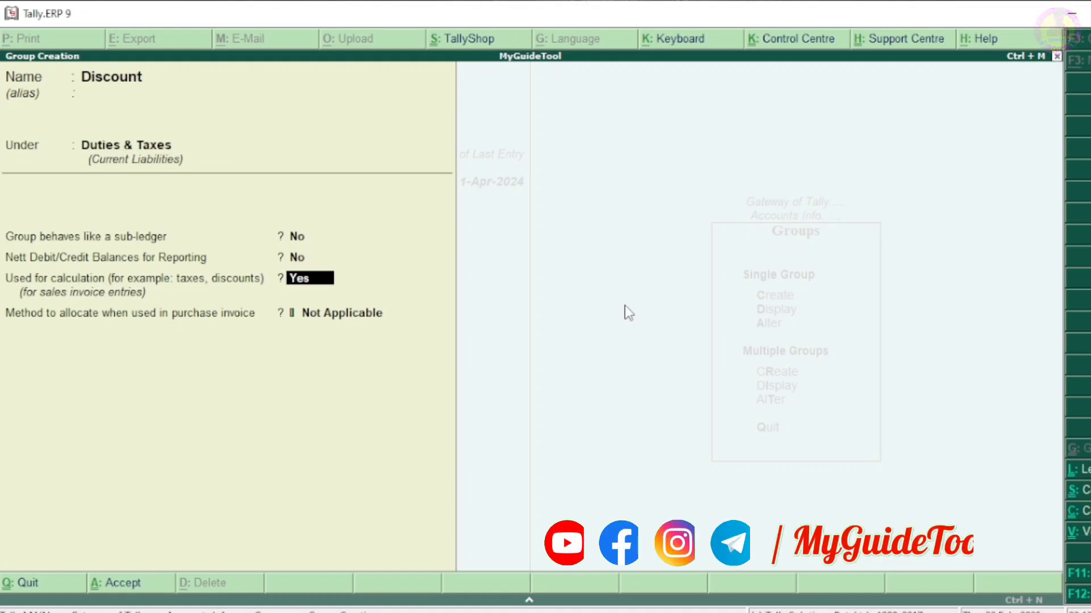
{"action": "key", "text": "Return"}
{"action": "key", "text": "Return"}
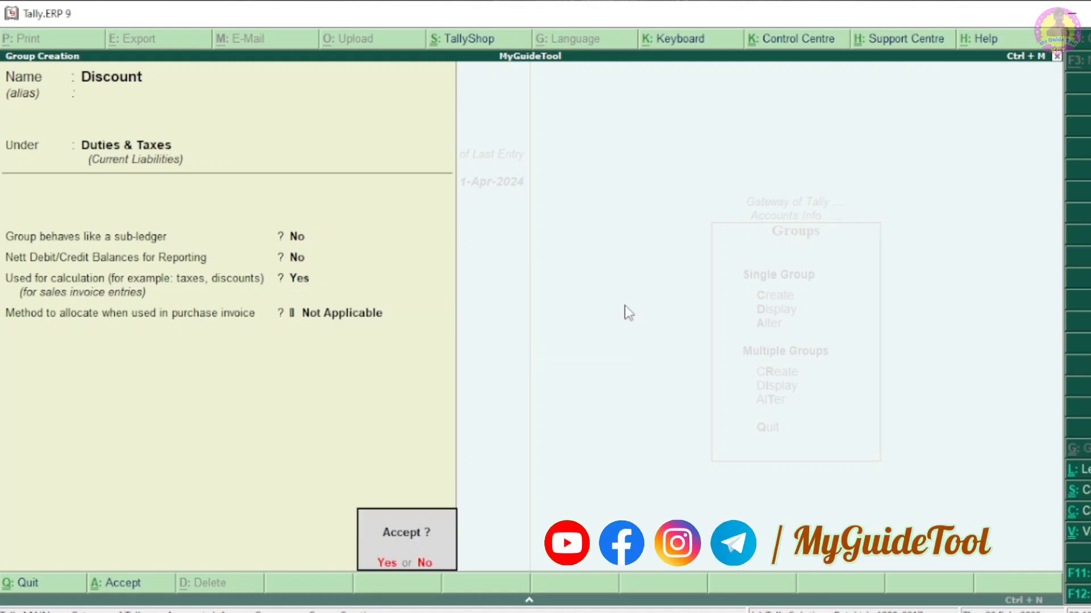
{"action": "key", "text": "Return"}
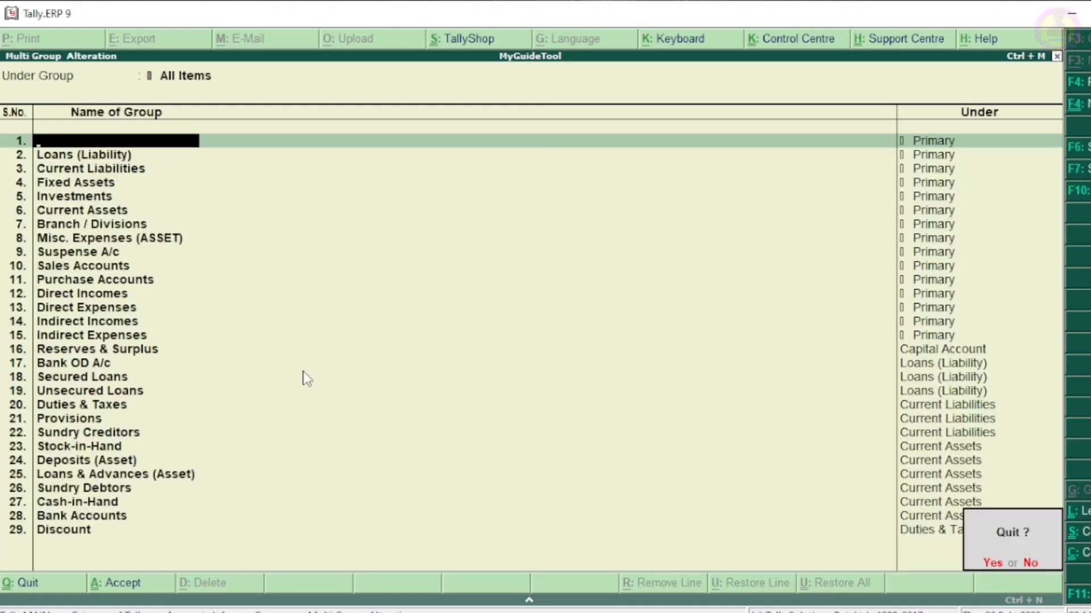
{"action": "key", "text": "Return"}
{"action": "key", "text": "Escape"}
{"action": "key", "text": "Escape"}
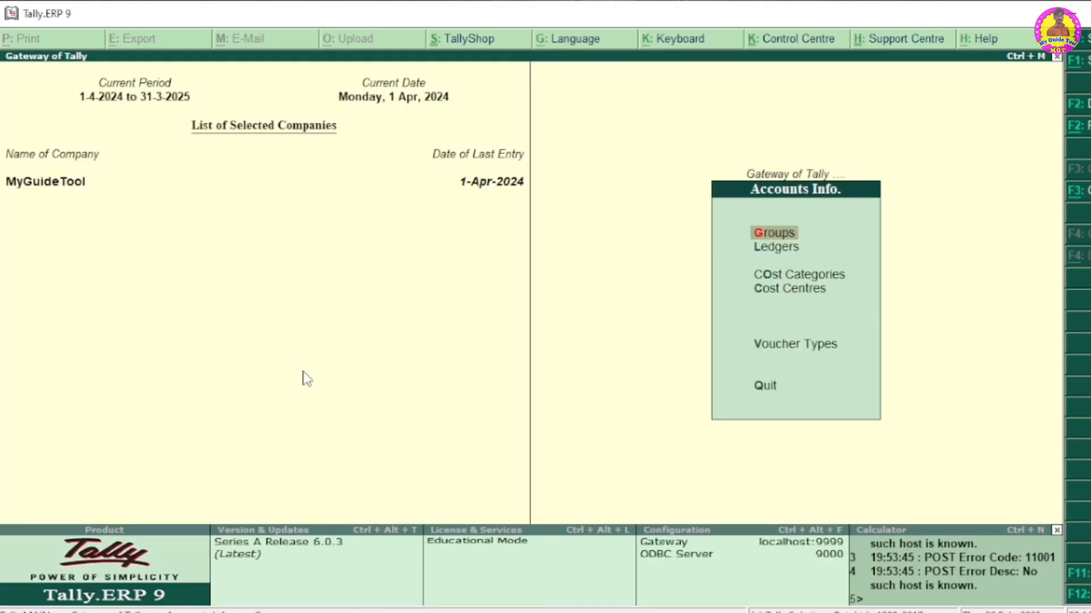
Step: Start a new single ledger named Discount without an alias and place it under the Discount group
{"action": "key", "text": "Down"}
{"action": "key", "text": "Return"}
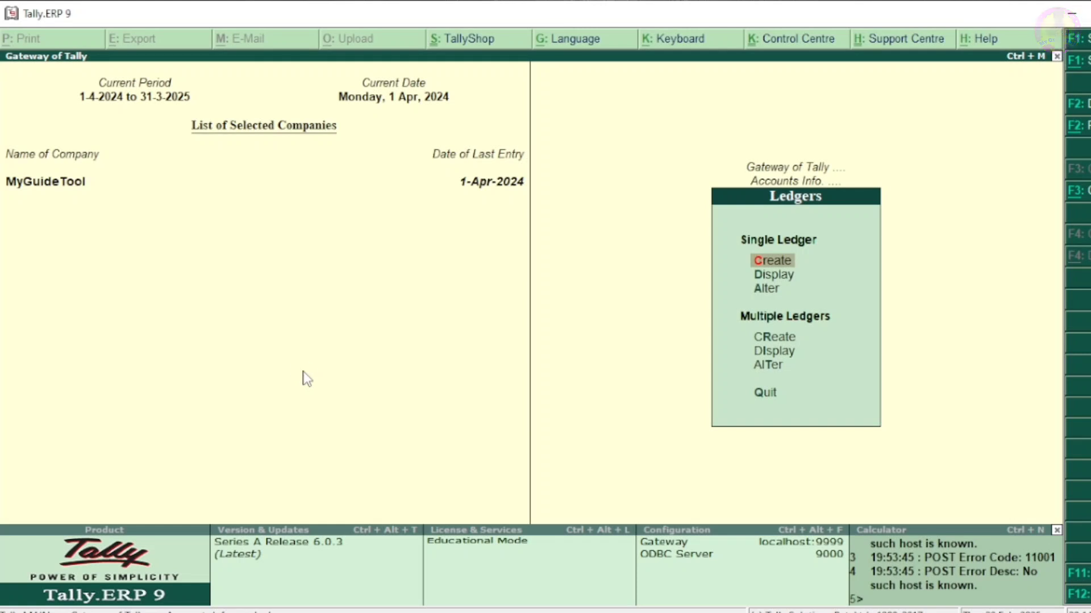
{"action": "key", "text": "Return"}
{"action": "type", "text": "D"}
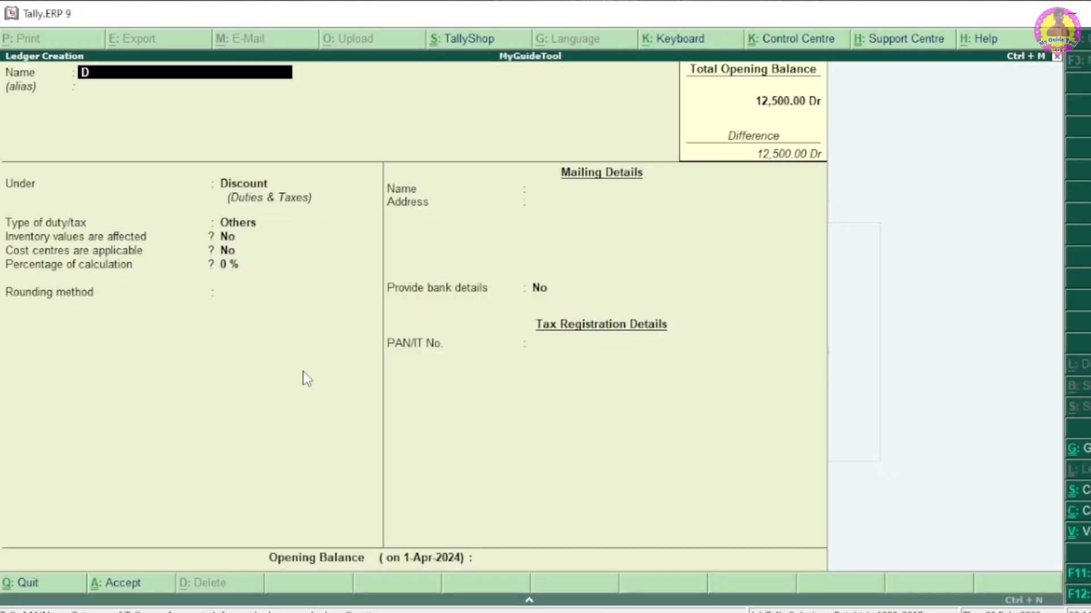
{"action": "type", "text": "iscount"}
{"action": "key", "text": "Return"}
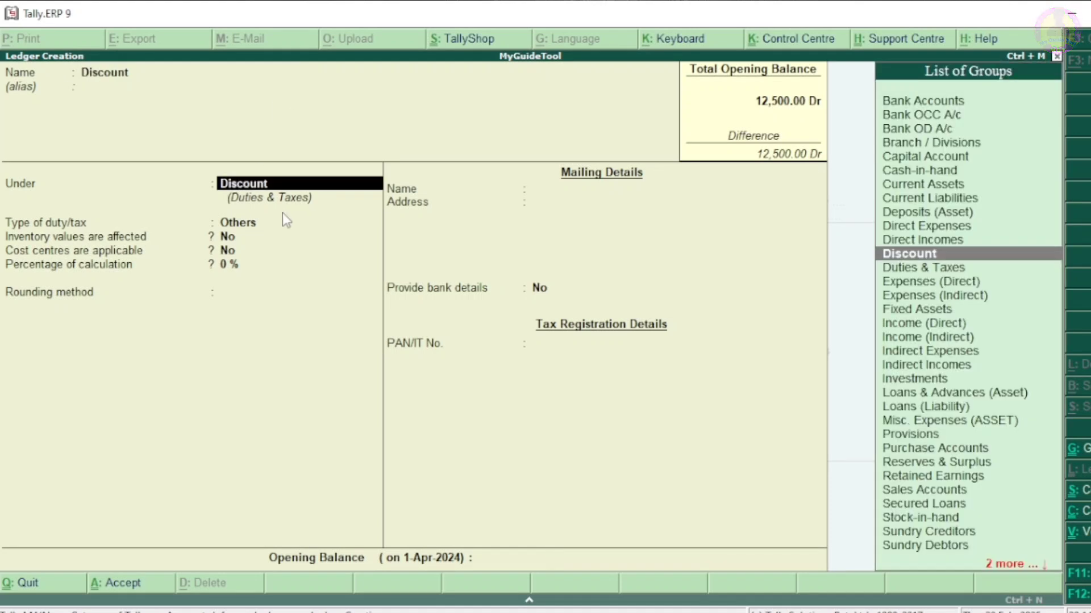
{"action": "type", "text": "D"}
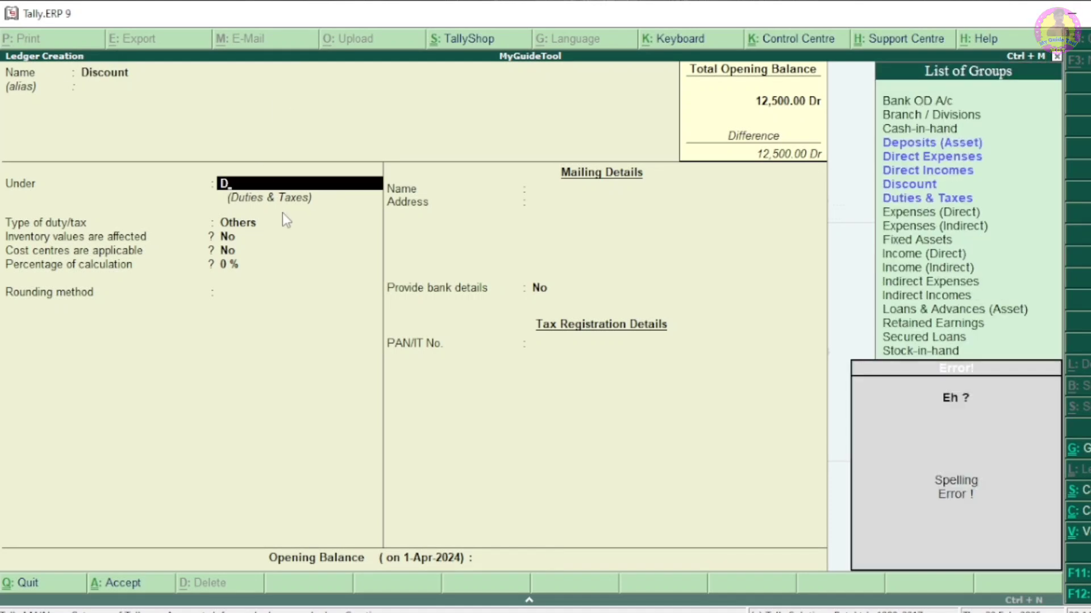
{"action": "key", "text": "BackSpace"}
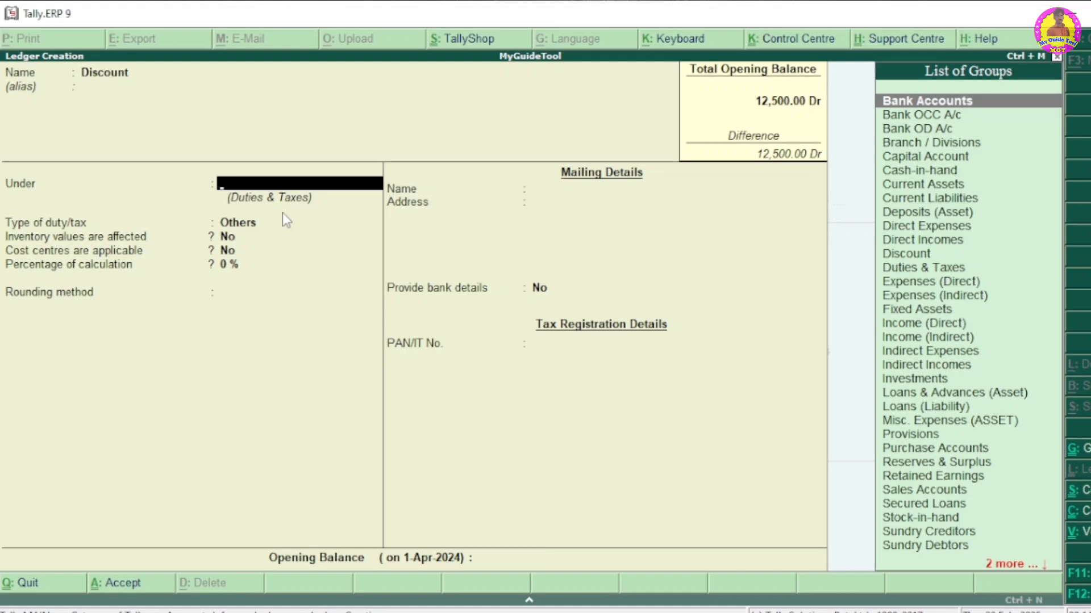
{"action": "type", "text": "Di"}
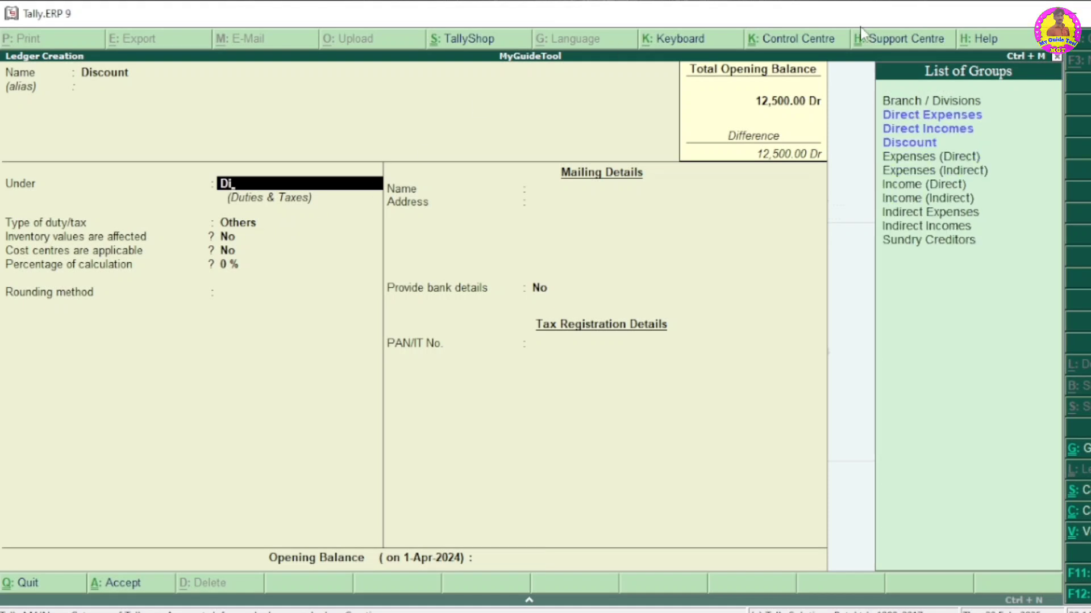
{"action": "left_click", "coordinate": [910, 143]}
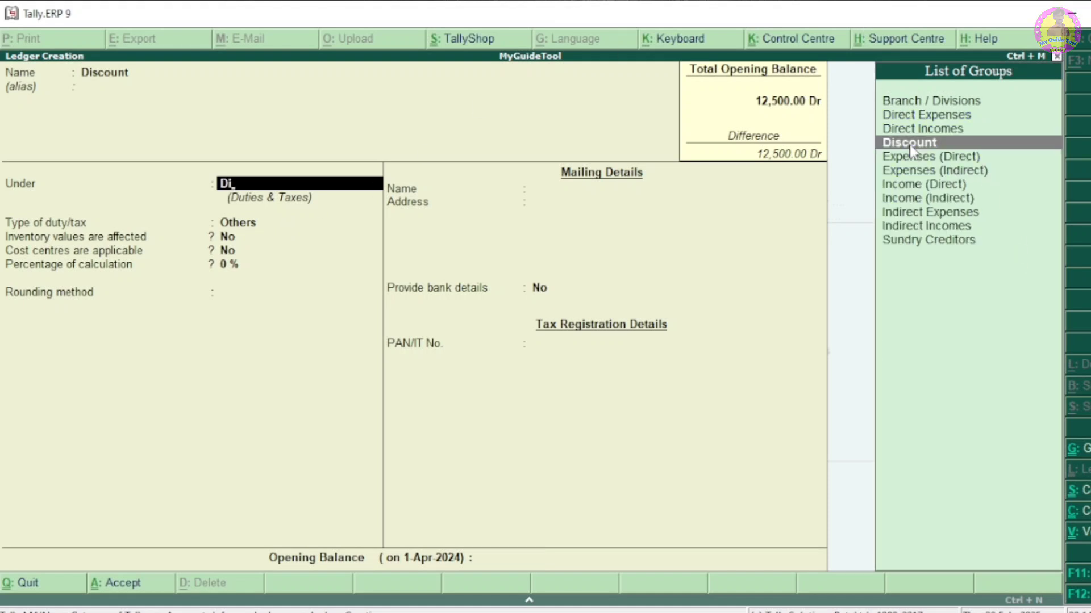
{"action": "left_click", "coordinate": [910, 144]}
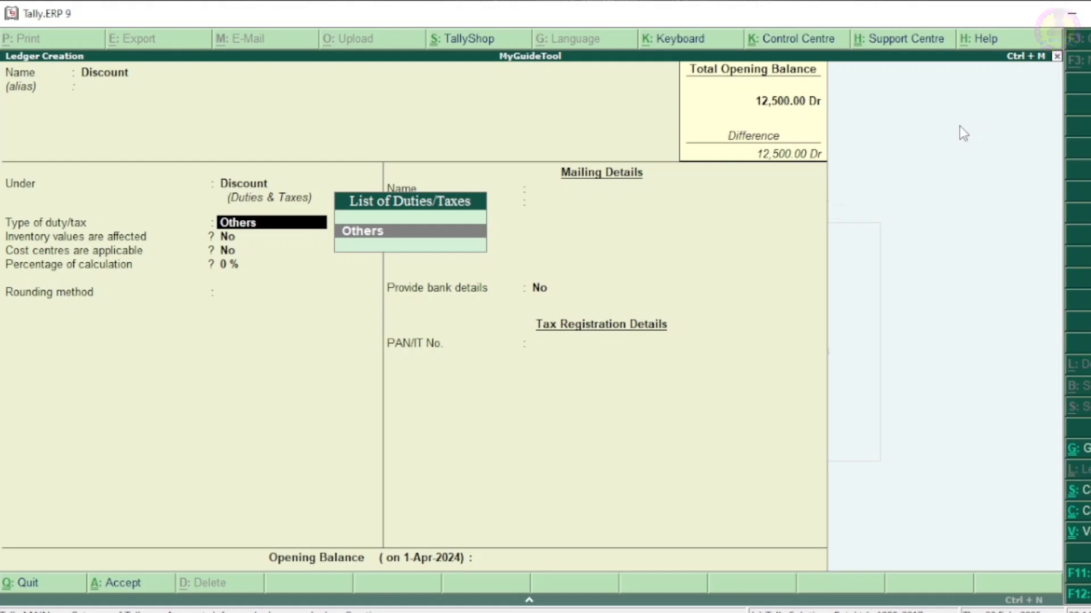
Step: Save the Discount ledger with duty type Others, inventory and cost centres No, 0 % calculation, rounding Not Applicable and no opening balance
{"action": "key", "text": "Return"}
{"action": "key", "text": "Return"}
{"action": "key", "text": "Return"}
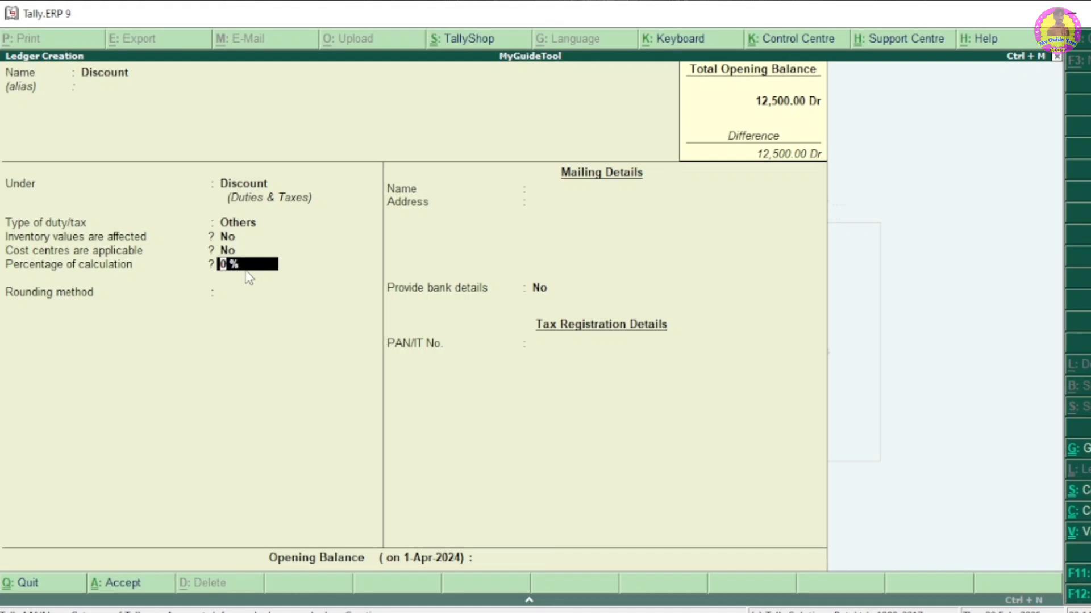
{"action": "key", "text": "Return"}
{"action": "key", "text": "Return"}
{"action": "key", "text": "Return"}
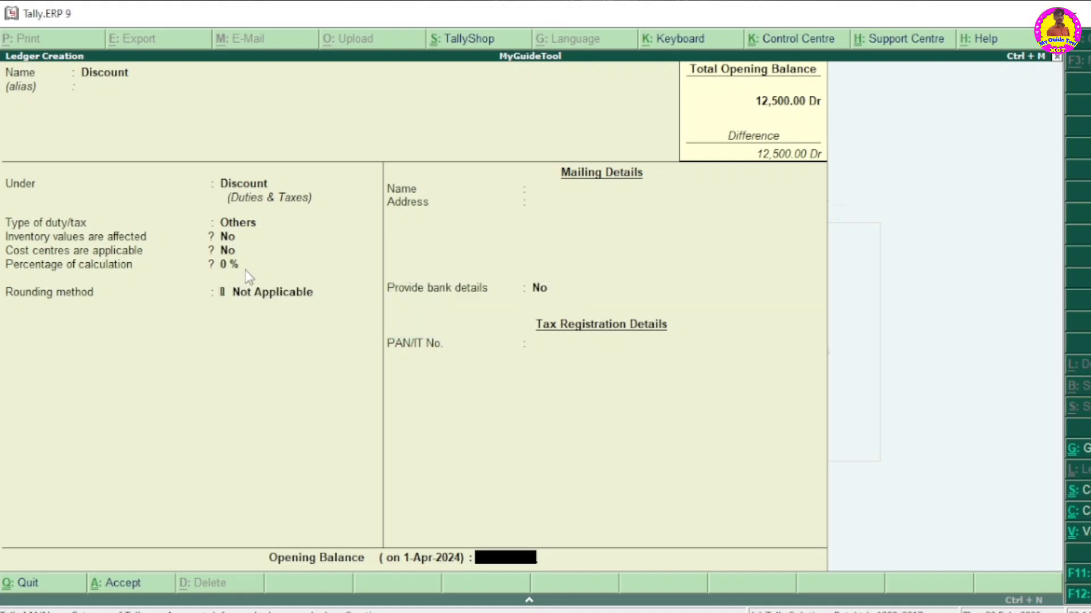
{"action": "key", "text": "Return"}
{"action": "key", "text": "Return"}
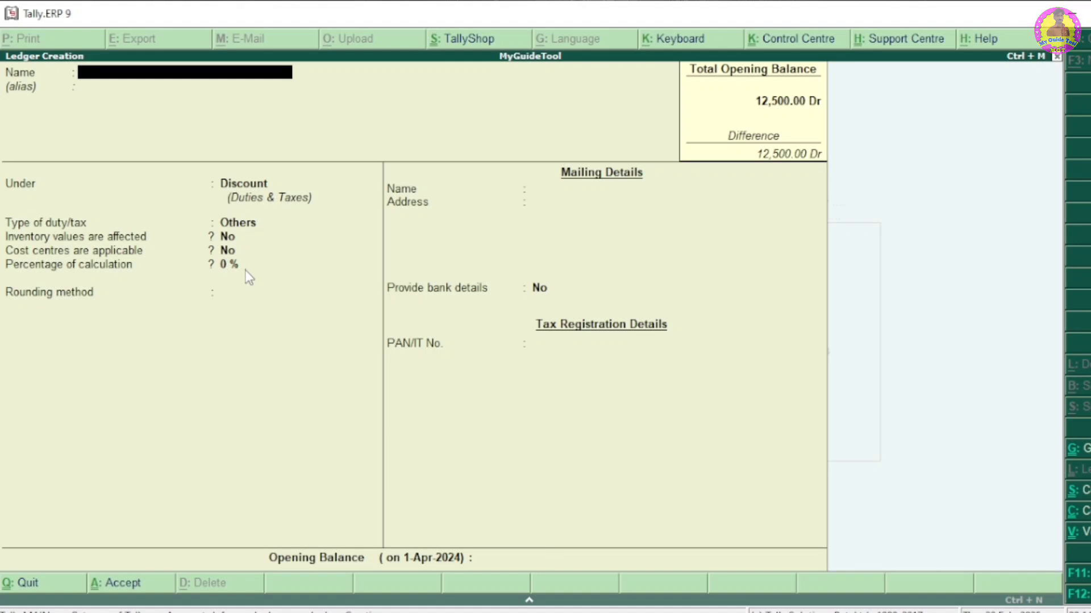
Step: Quit ledger creation, return to Gateway of Tally and open a new purchase voucher
{"action": "key", "text": "Escape"}
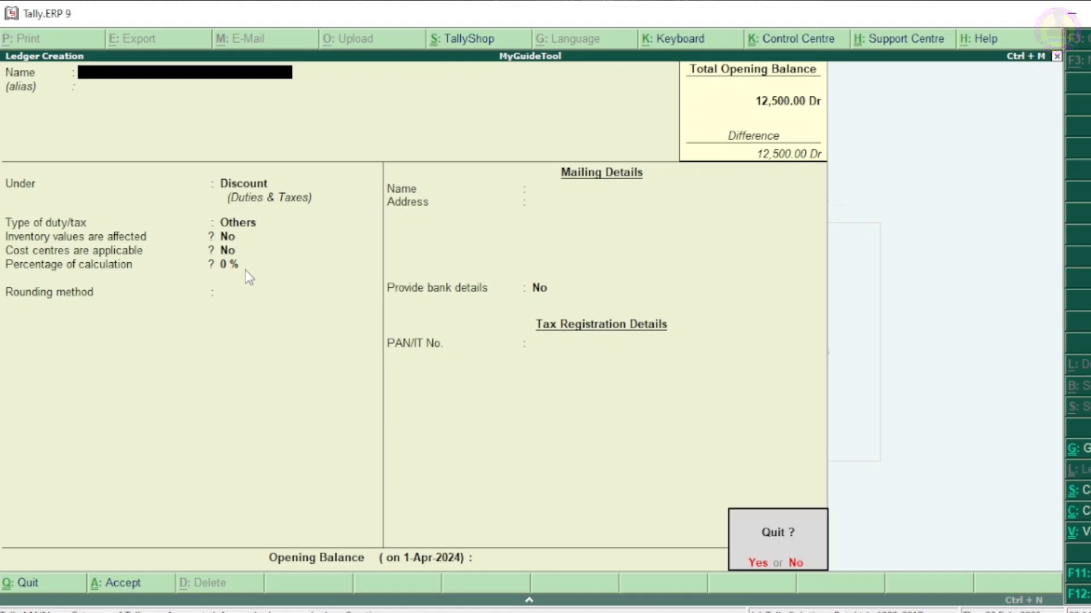
{"action": "key", "text": "Return"}
{"action": "key", "text": "Escape"}
{"action": "key", "text": "Escape"}
{"action": "key", "text": "v"}
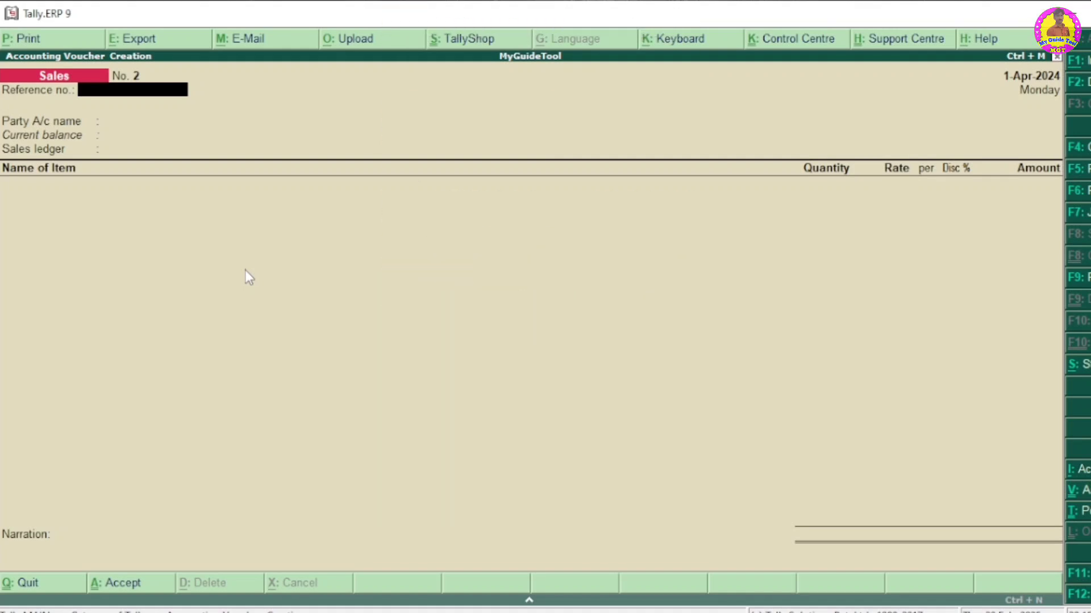
{"action": "key", "text": "F9"}
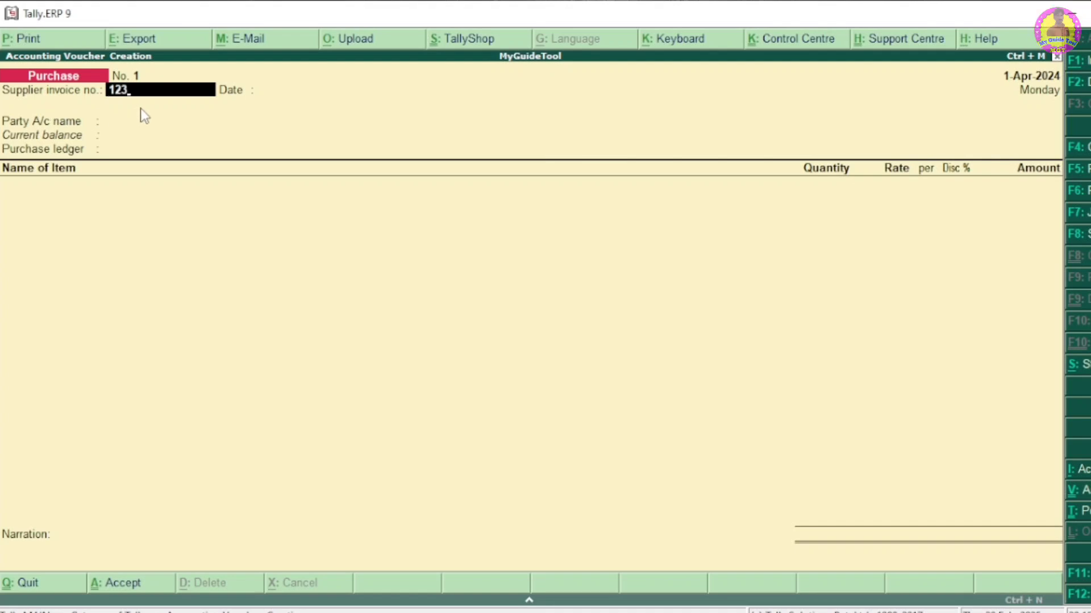
Step: Enter supplier invoice number 123 dated 1-Apr-2024 and choose AL Traders as the party account
{"action": "key", "text": "Return"}
{"action": "key", "text": "Return"}
{"action": "key", "text": "Return"}
{"action": "key", "text": "Return"}
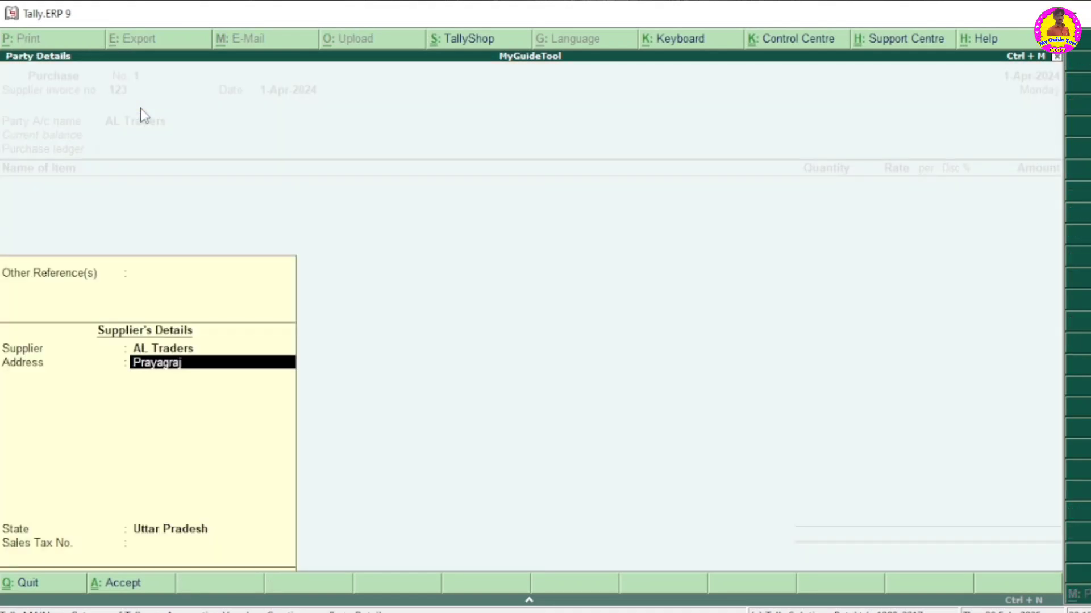
{"action": "key", "text": "BackSpace"}
{"action": "key", "text": "BackSpace"}
{"action": "key", "text": "BackSpace"}
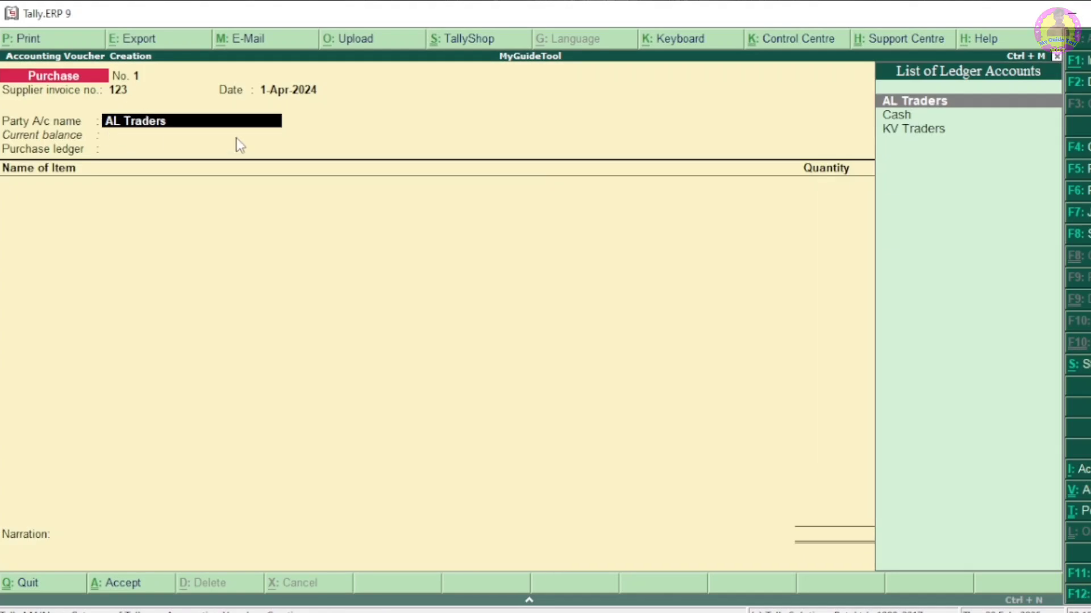
Step: Accept the default supplier details for AL Traders and choose Purchase Acount as the purchase ledger
{"action": "key", "text": "Return"}
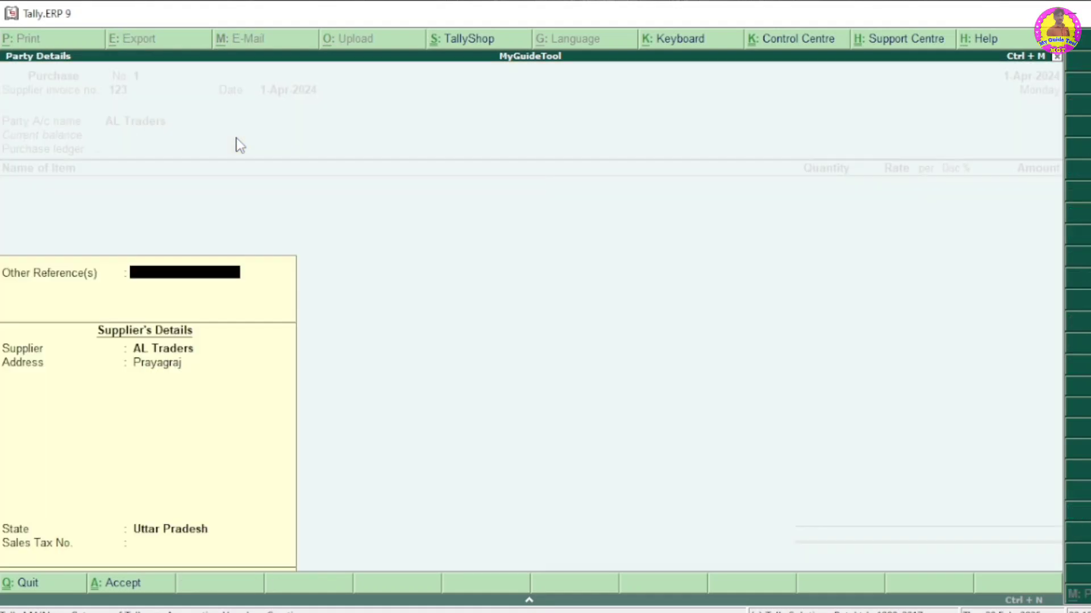
{"action": "key", "text": "Return"}
{"action": "key", "text": "Return"}
{"action": "key", "text": "Return"}
{"action": "key", "text": "Return"}
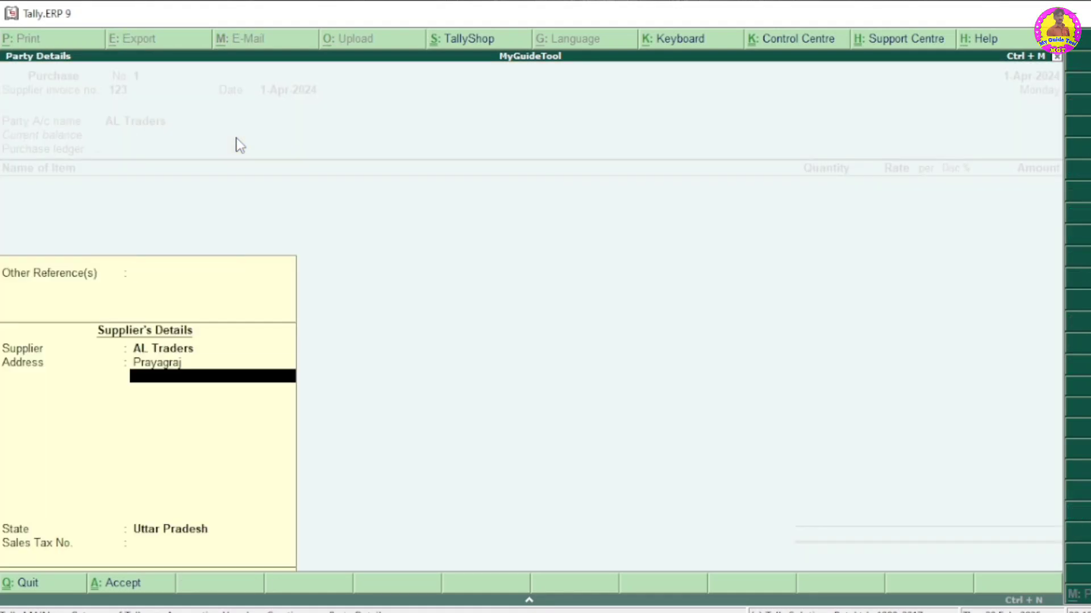
{"action": "key", "text": "Return"}
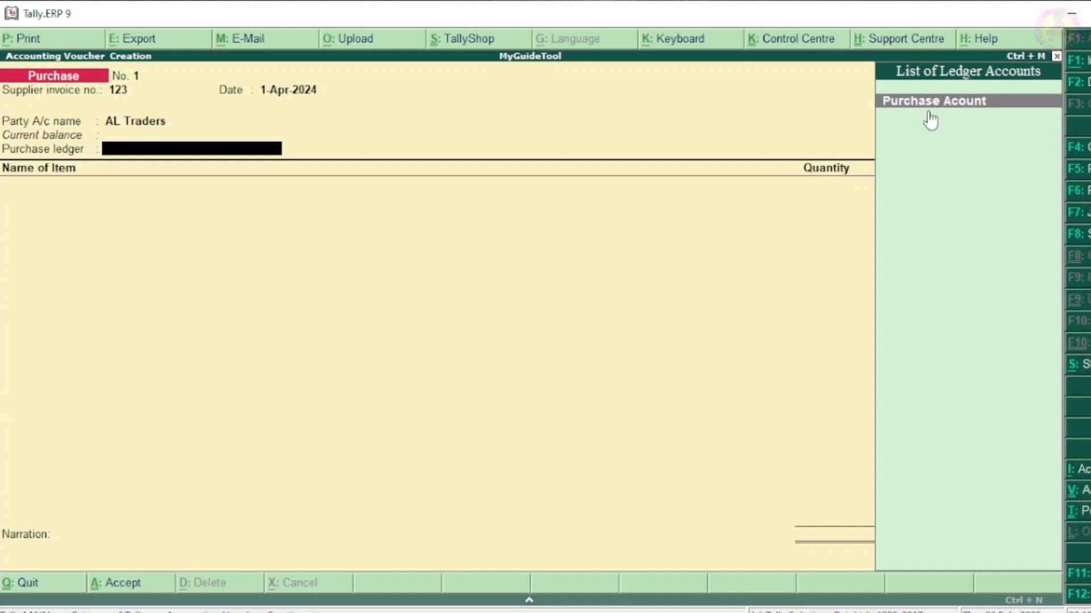
{"action": "key", "text": "Return"}
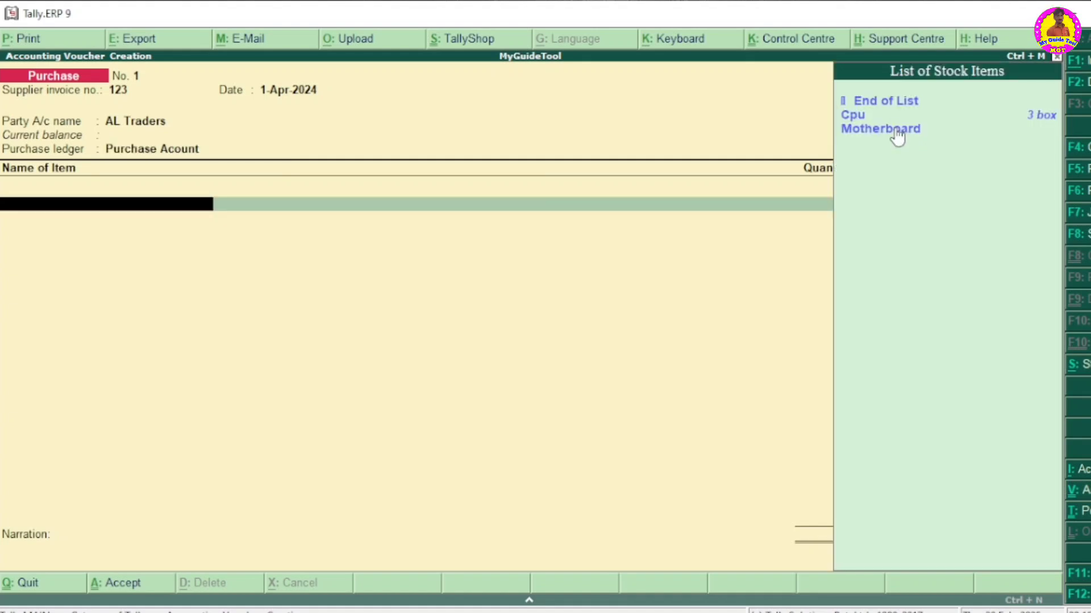
Step: Add the stock item Motherboard with a quantity of 10 box at a rate of 1,500 per box
{"action": "left_click", "coordinate": [865, 114]}
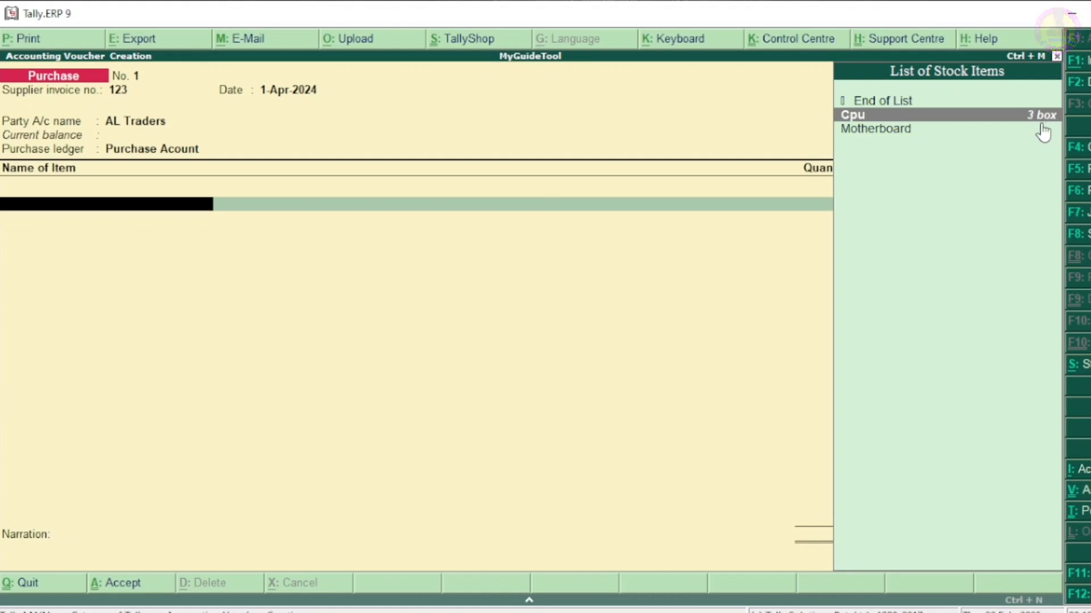
{"action": "left_click", "coordinate": [899, 132]}
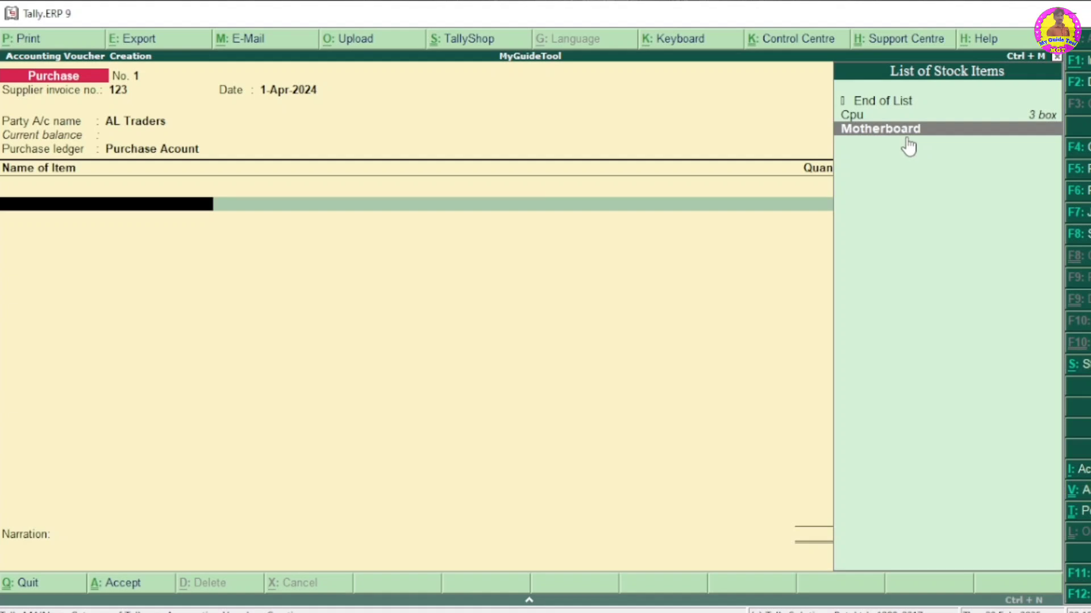
{"action": "key", "text": "Return"}
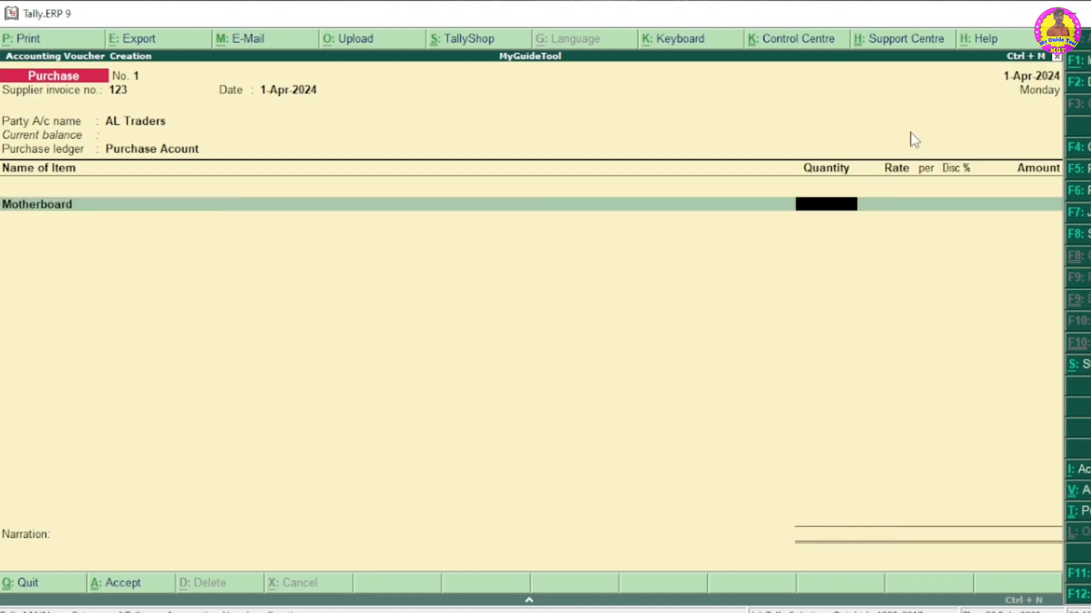
{"action": "type", "text": "10"}
{"action": "key", "text": "Return"}
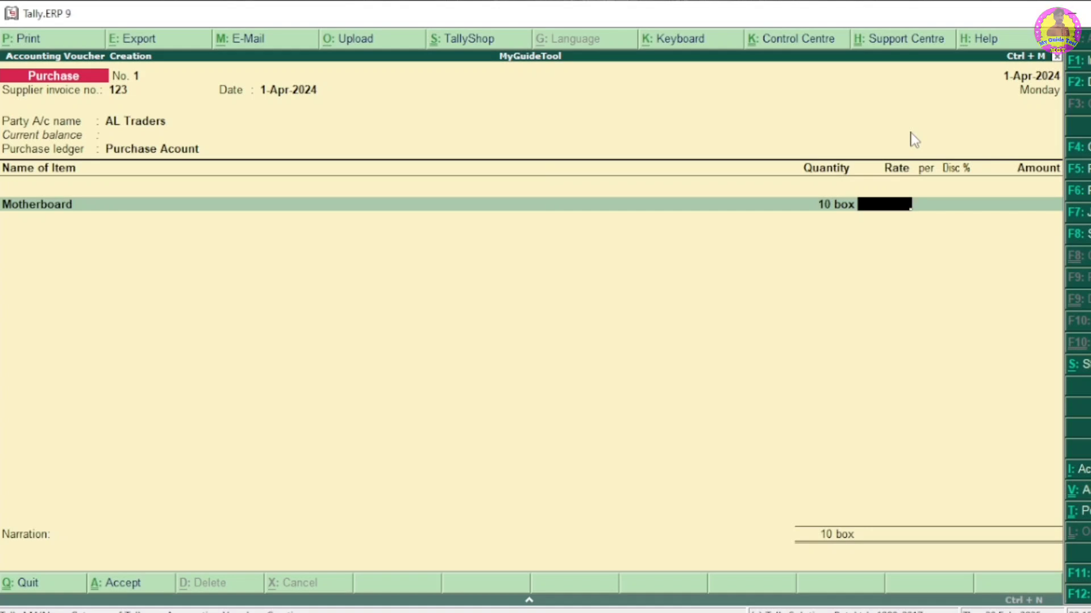
{"action": "type", "text": "1500"}
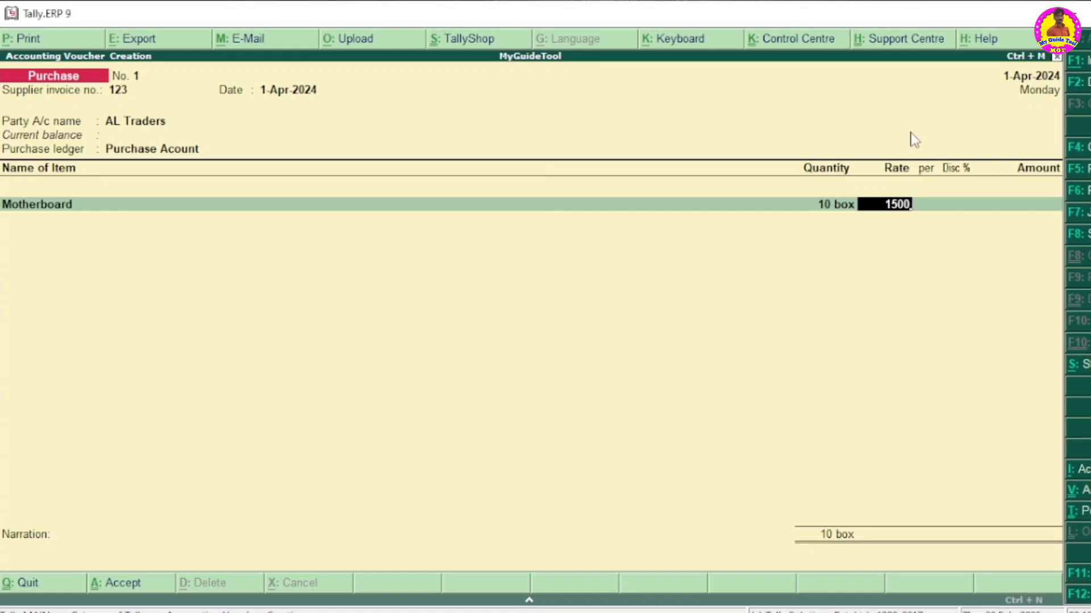
{"action": "key", "text": "Return"}
{"action": "key", "text": "Return"}
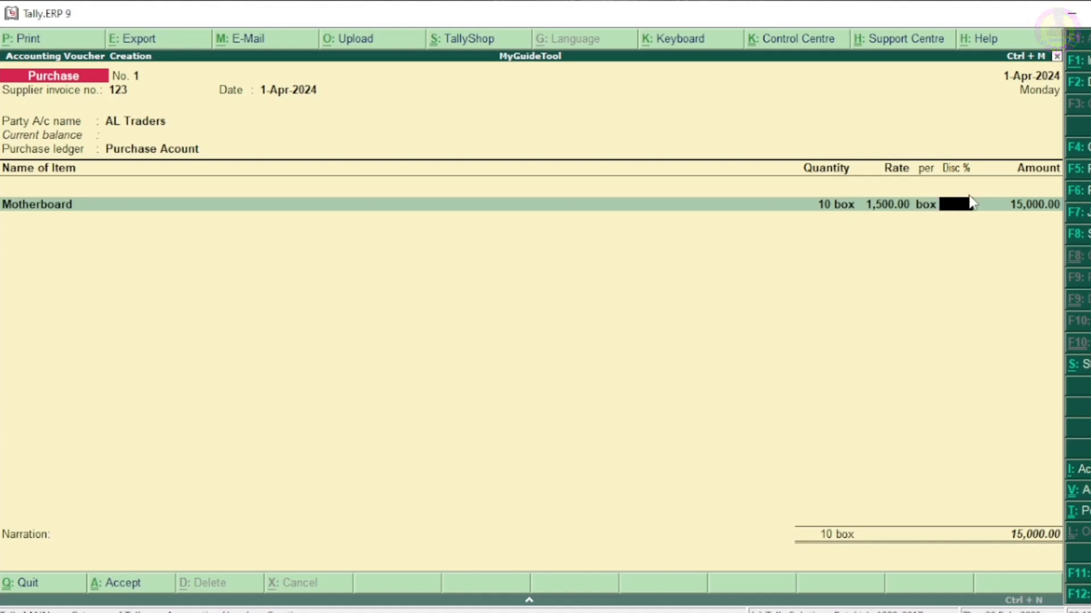
Step: Try a 20 % discount on the Motherboard line and clear it again
{"action": "type", "text": "20"}
{"action": "key", "text": "Return"}
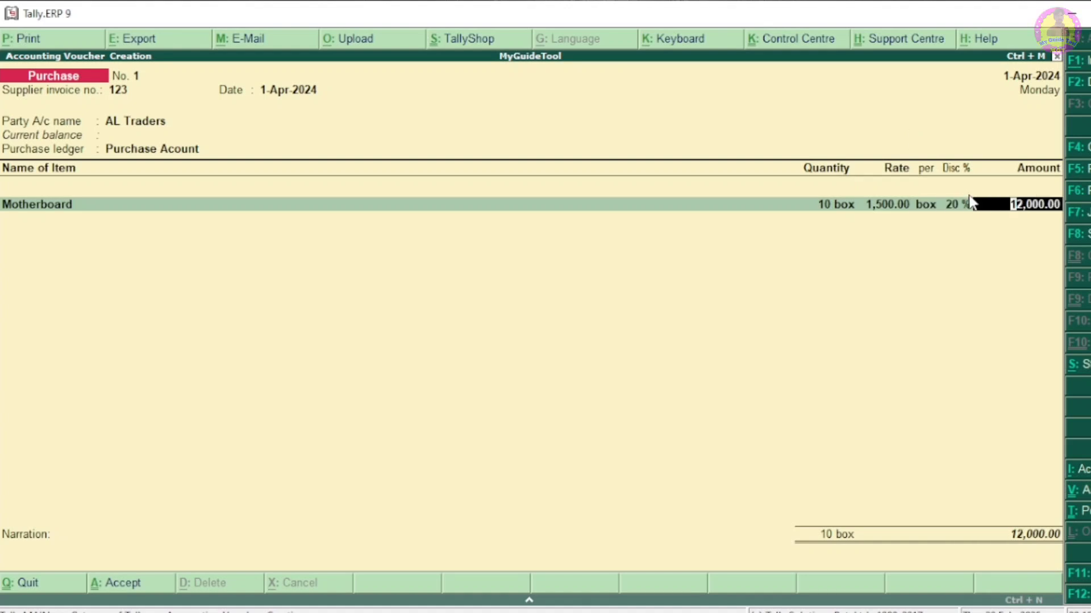
{"action": "key", "text": "BackSpace"}
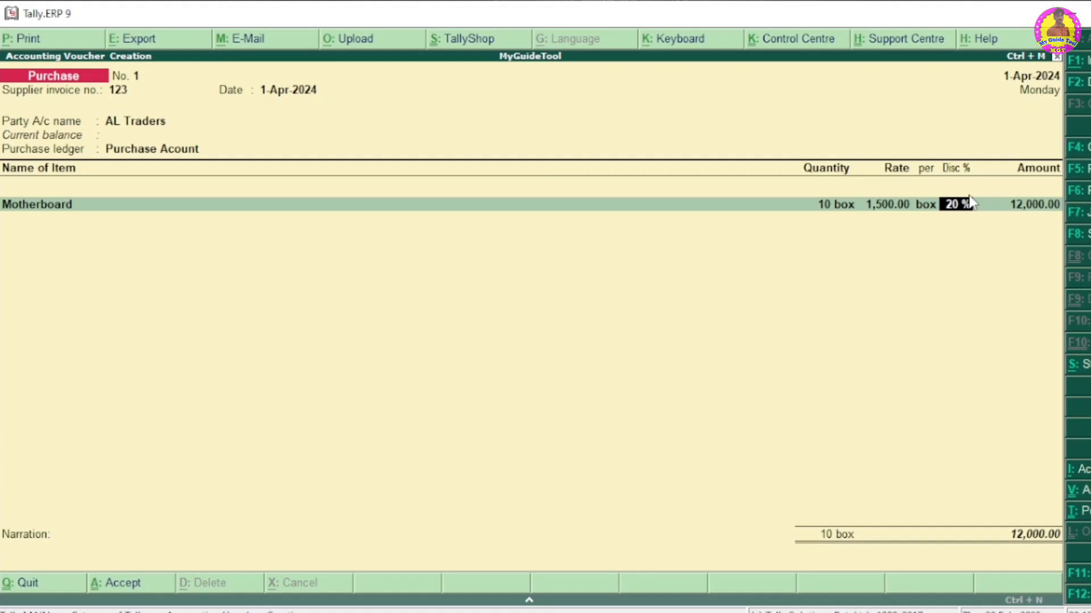
{"action": "key", "text": "BackSpace"}
Step: Finish the item list without a line discount and add the Discount ledger at a rate of 20 %
{"action": "key", "text": "Return"}
{"action": "key", "text": "Return"}
{"action": "key", "text": "Return"}
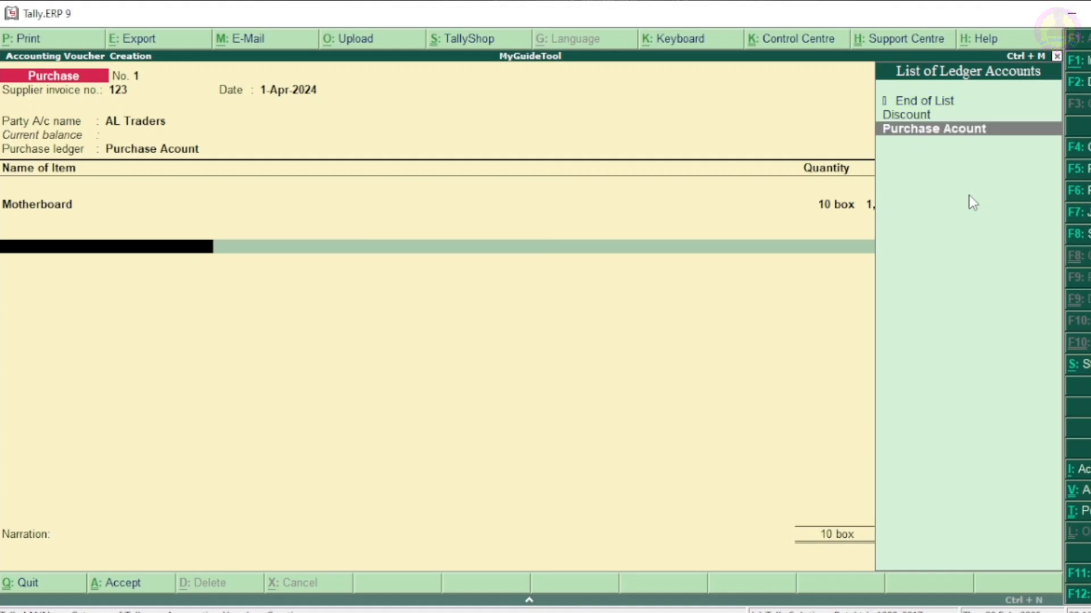
{"action": "key", "text": "Up"}
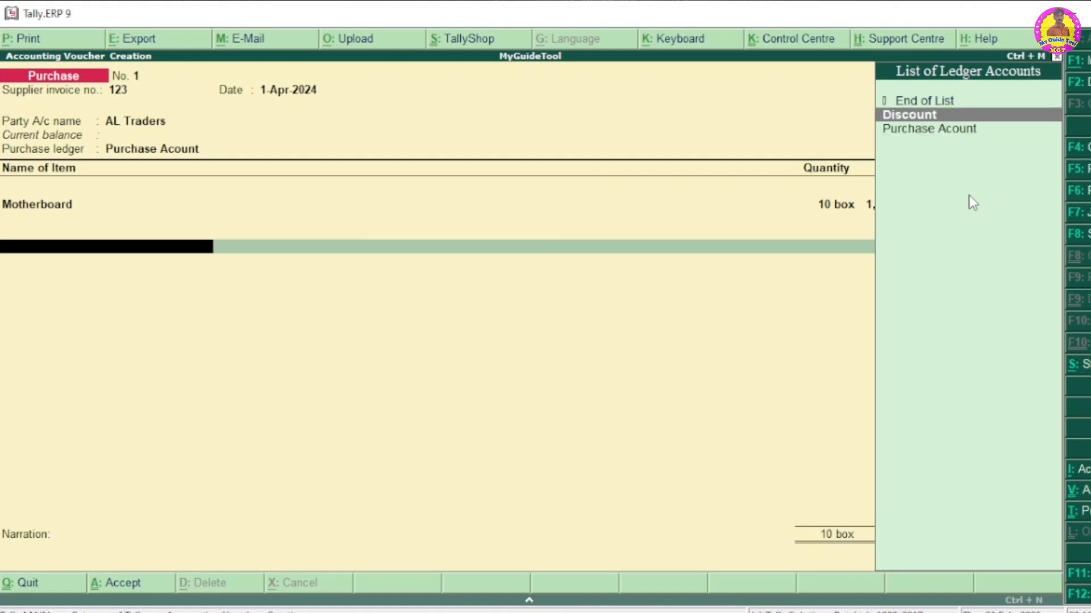
{"action": "left_click", "coordinate": [914, 117]}
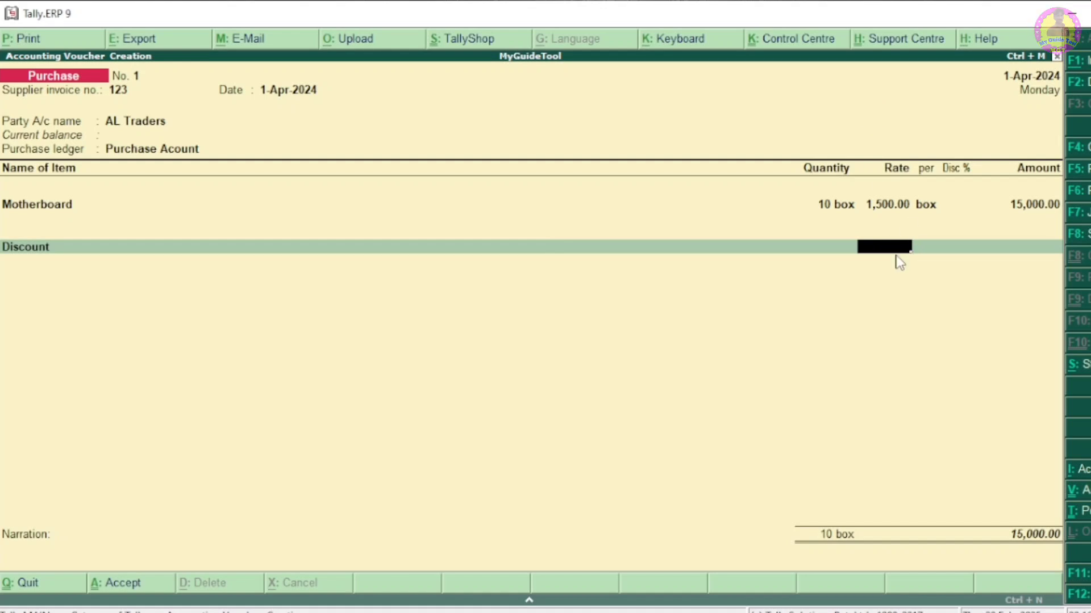
{"action": "type", "text": "2"}
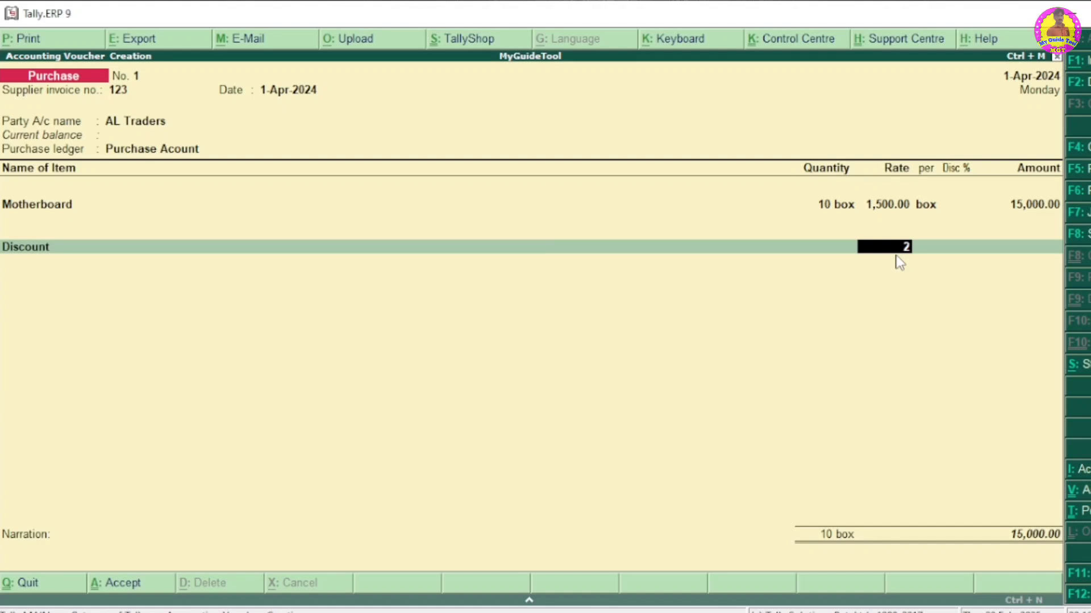
{"action": "type", "text": "0 %"}
{"action": "key", "text": "Return"}
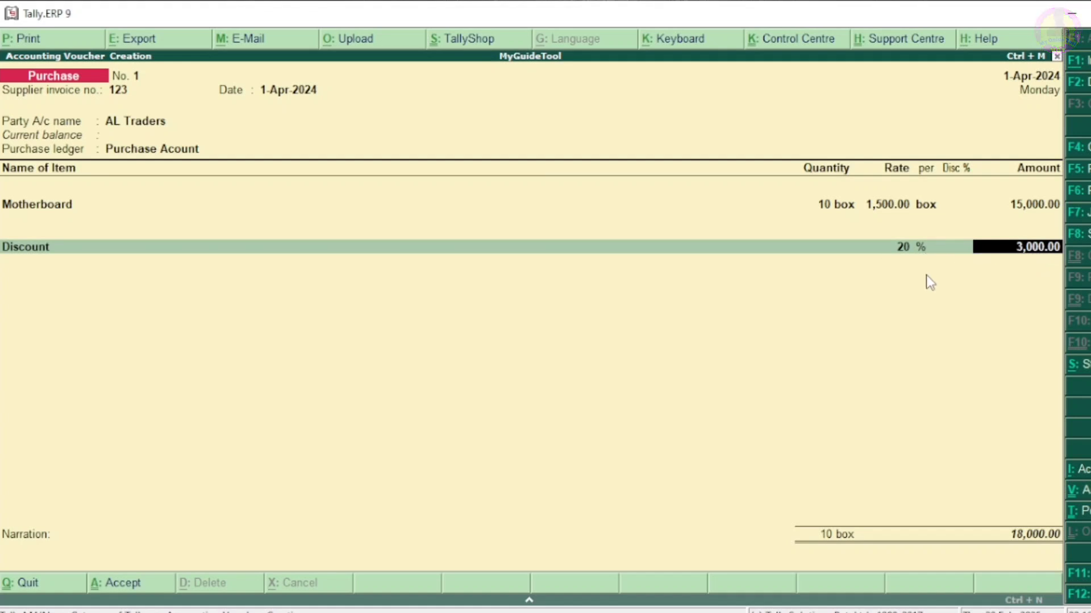
Step: Change the Discount ledger's rate in the purchase voucher to -20 % so that it is deducted from the total
{"action": "key", "text": "BackSpace"}
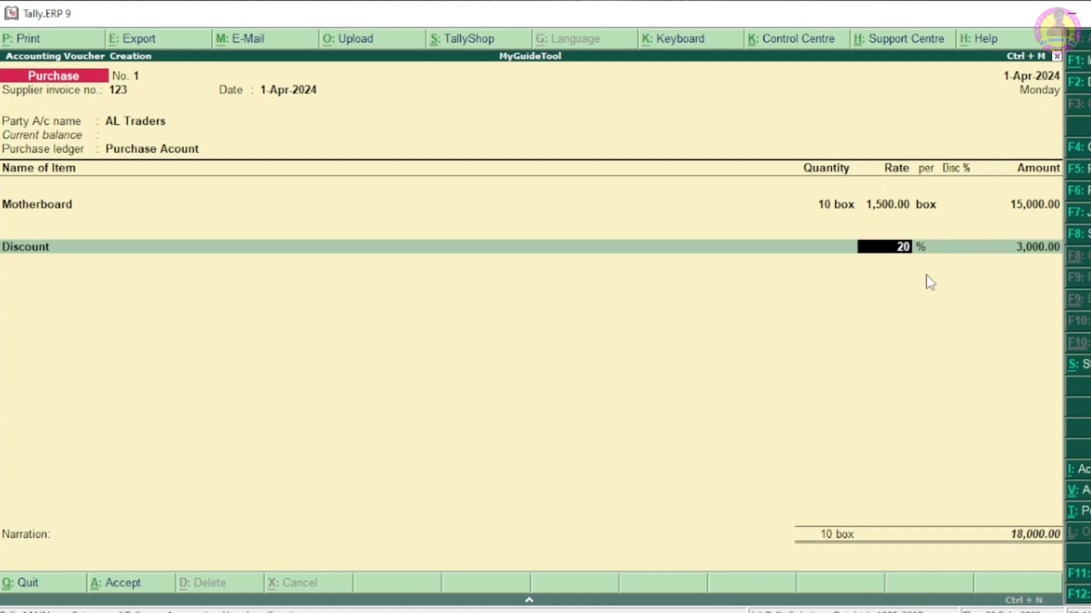
{"action": "key", "text": "BackSpace"}
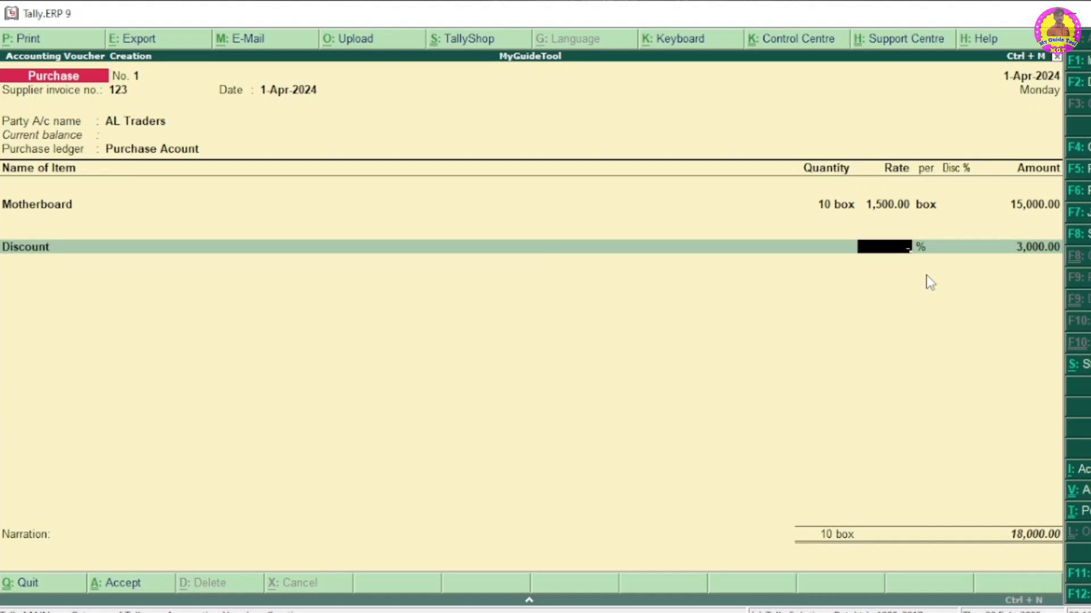
{"action": "type", "text": "-20"}
{"action": "key", "text": "Return"}
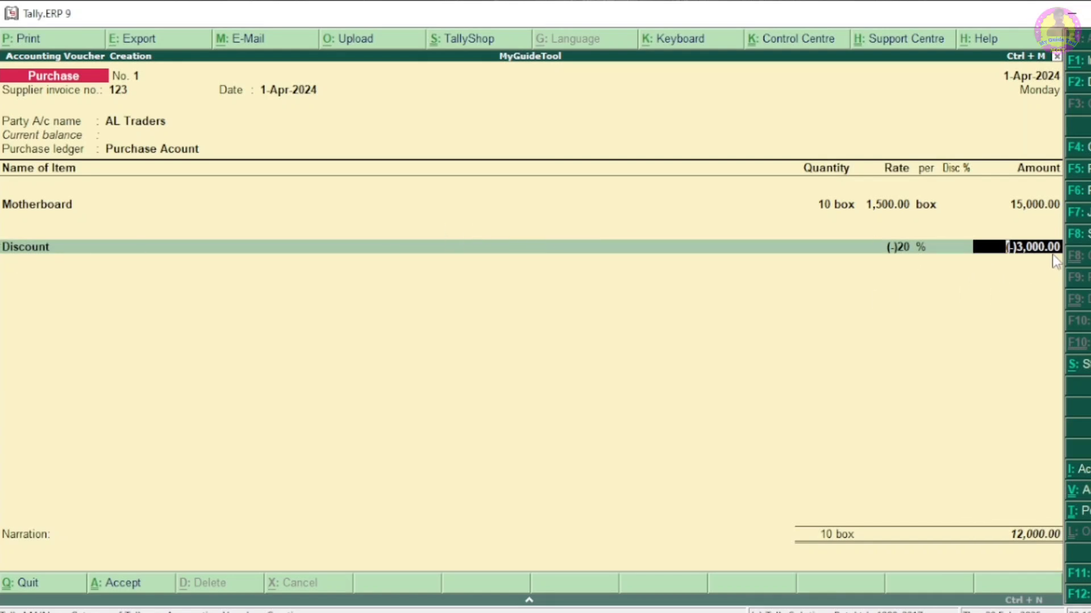
Step: Finish the ledger list, leave the narration empty and save the AL Traders purchase voucher
{"action": "key", "text": "Return"}
{"action": "key", "text": "Return"}
{"action": "key", "text": "Return"}
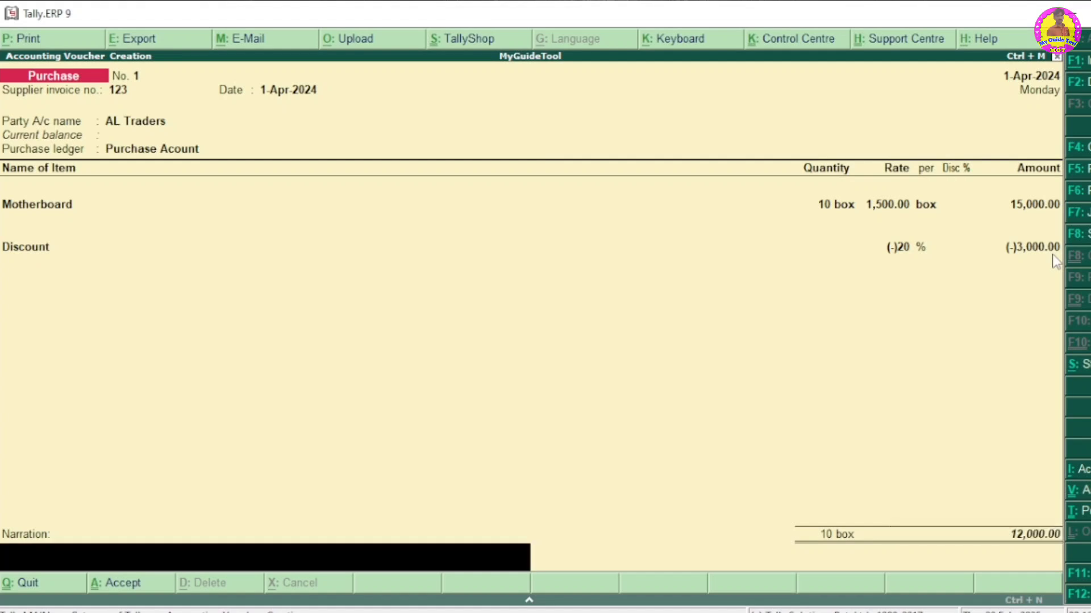
{"action": "key", "text": "Return"}
{"action": "key", "text": "Return"}
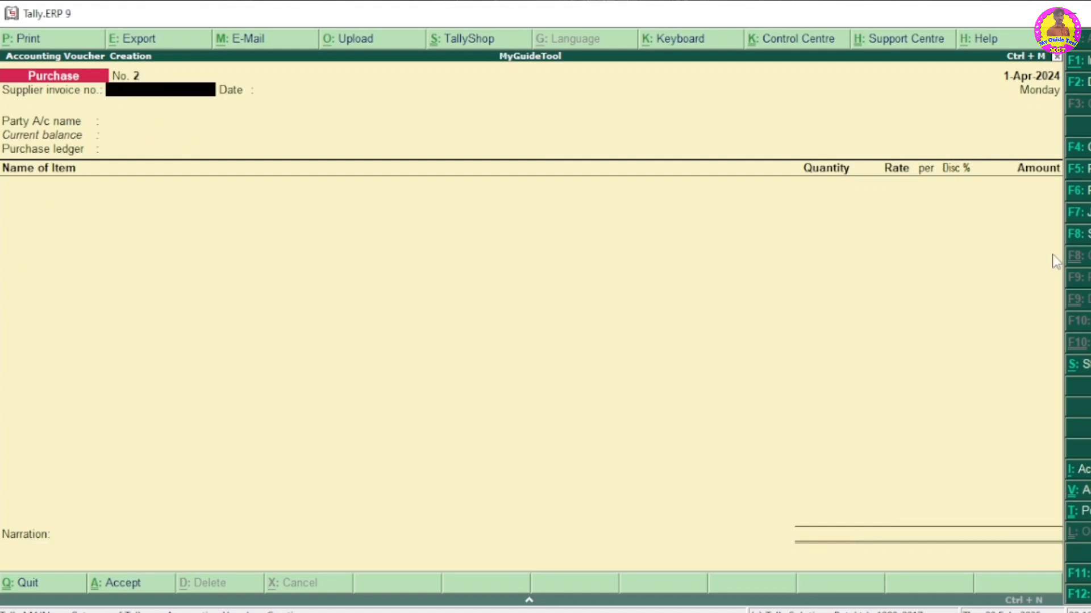
Step: Leave voucher creation without quitting the program and open the Day Book
{"action": "key", "text": "Escape"}
{"action": "key", "text": "Escape"}
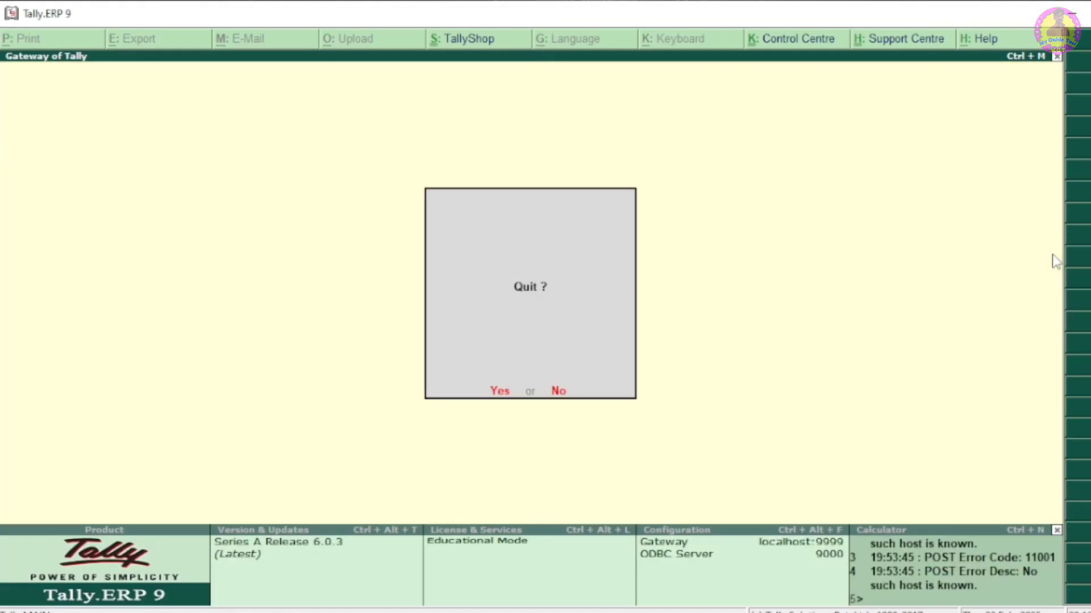
{"action": "key", "text": "n"}
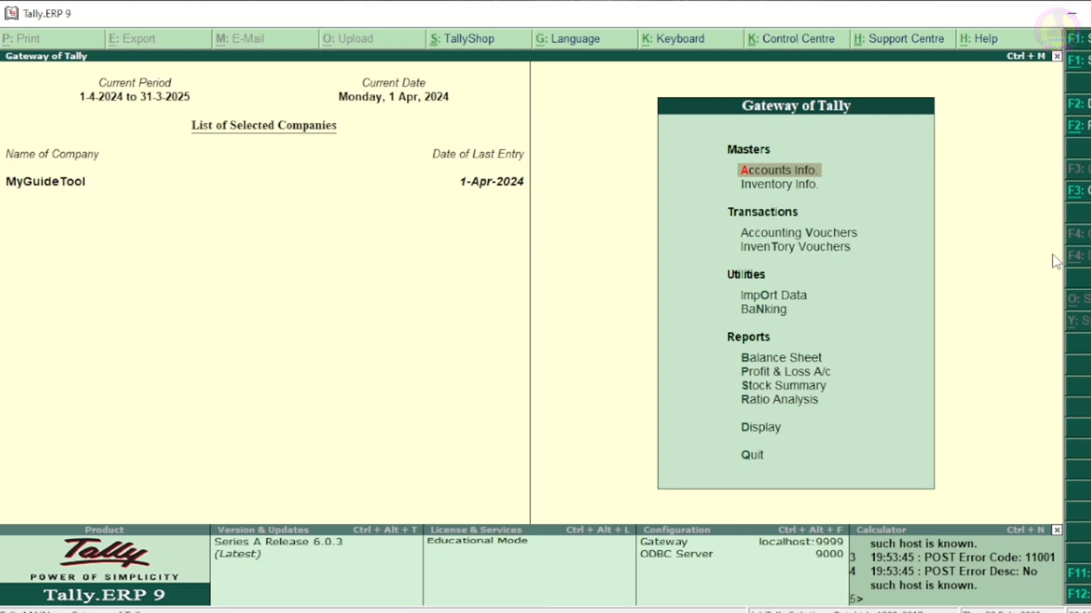
{"action": "key", "text": "Down"}
{"action": "key", "text": "Down"}
{"action": "key", "text": "Down"}
{"action": "key", "text": "Down"}
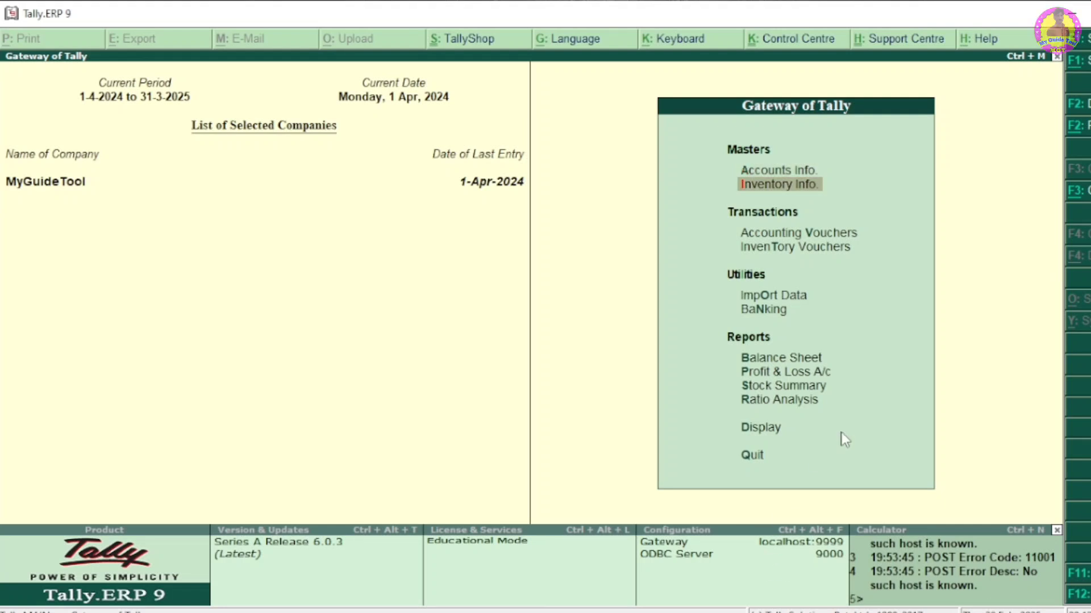
{"action": "key", "text": "Down"}
{"action": "key", "text": "Down"}
{"action": "key", "text": "Down"}
{"action": "key", "text": "Down"}
{"action": "key", "text": "Down"}
{"action": "key", "text": "Down"}
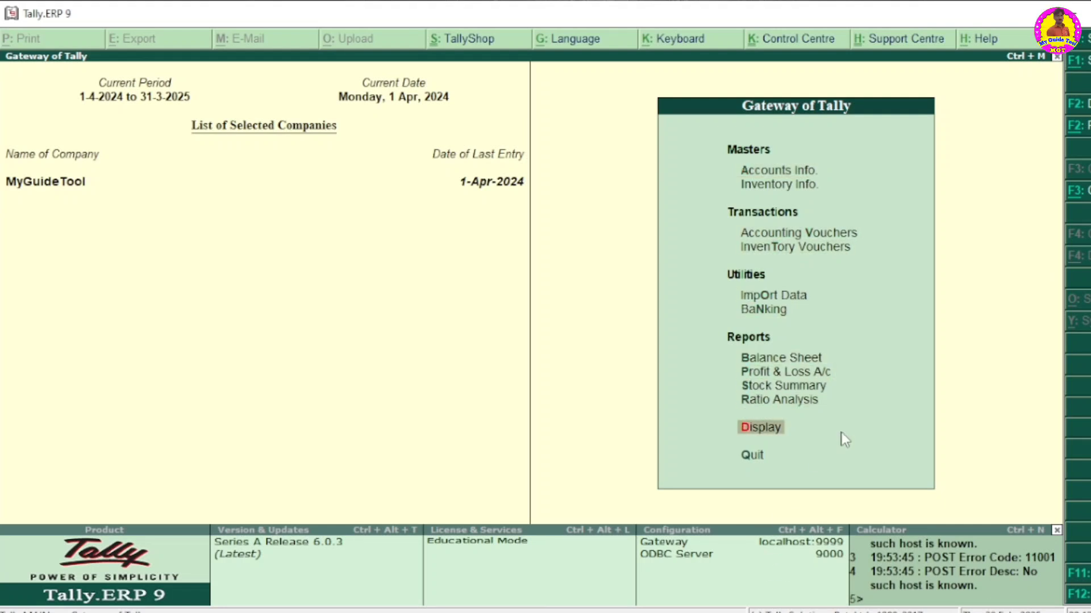
{"action": "key", "text": "Return"}
{"action": "key", "text": "Down"}
{"action": "key", "text": "Return"}
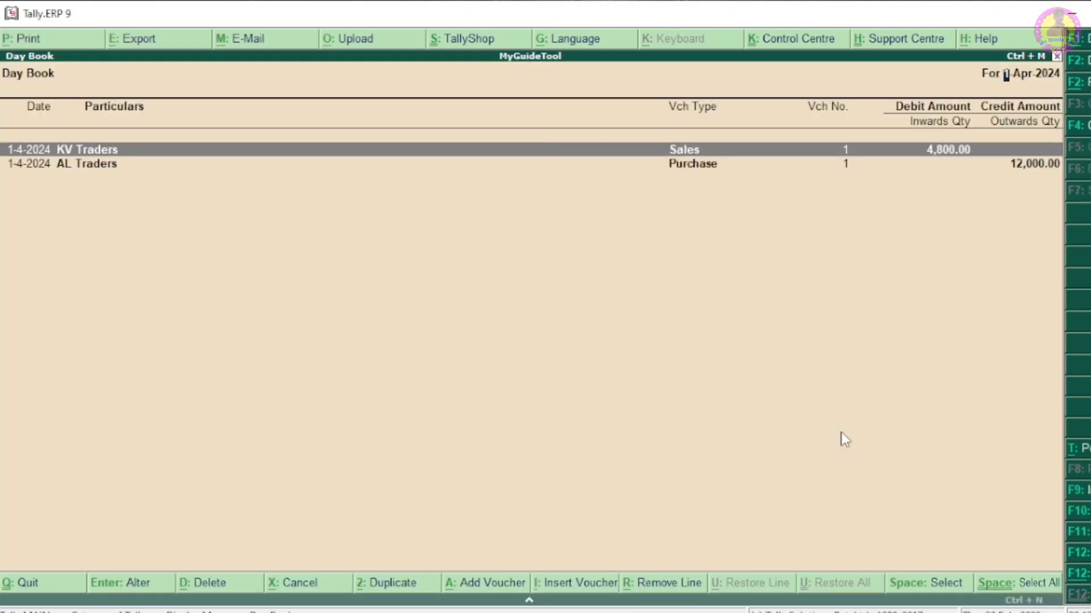
Step: Preview the printed invoice of the KV Traders sales voucher, check its discount column and total enlarged, and return to the Day Book
{"action": "key", "text": "Return"}
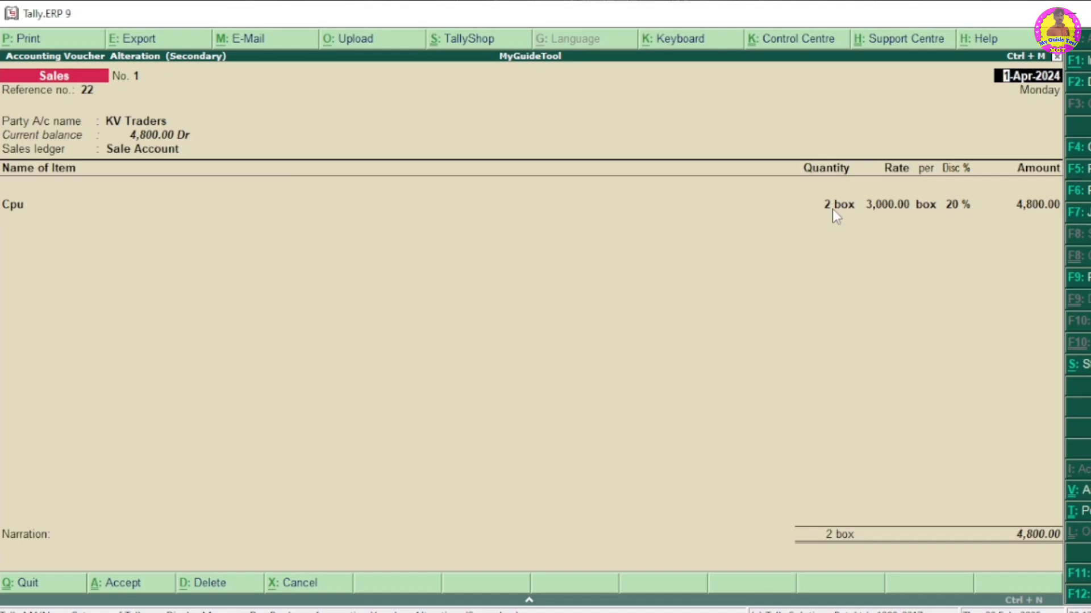
{"action": "key", "text": "alt+p"}
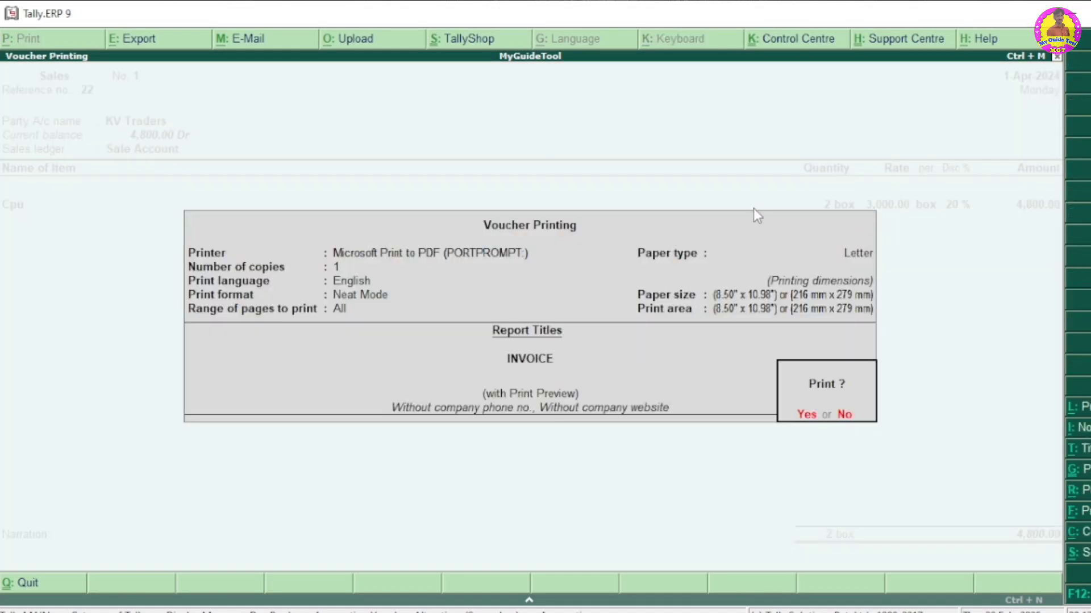
{"action": "key", "text": "Return"}
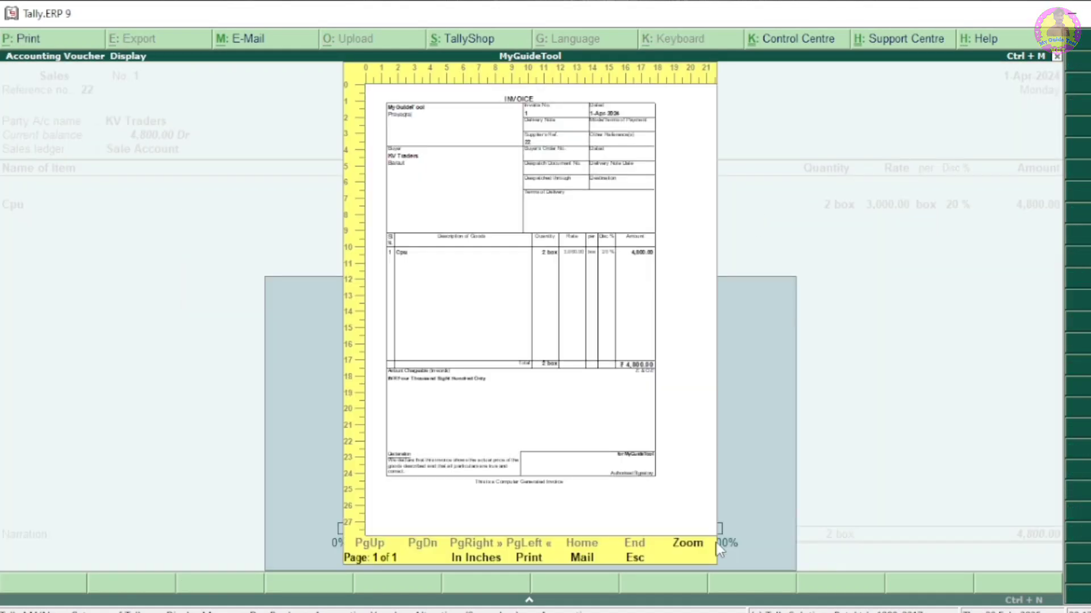
{"action": "left_click", "coordinate": [688, 545]}
{"action": "scroll", "coordinate": [507, 421], "scroll_direction": "down", "scroll_amount": 2}
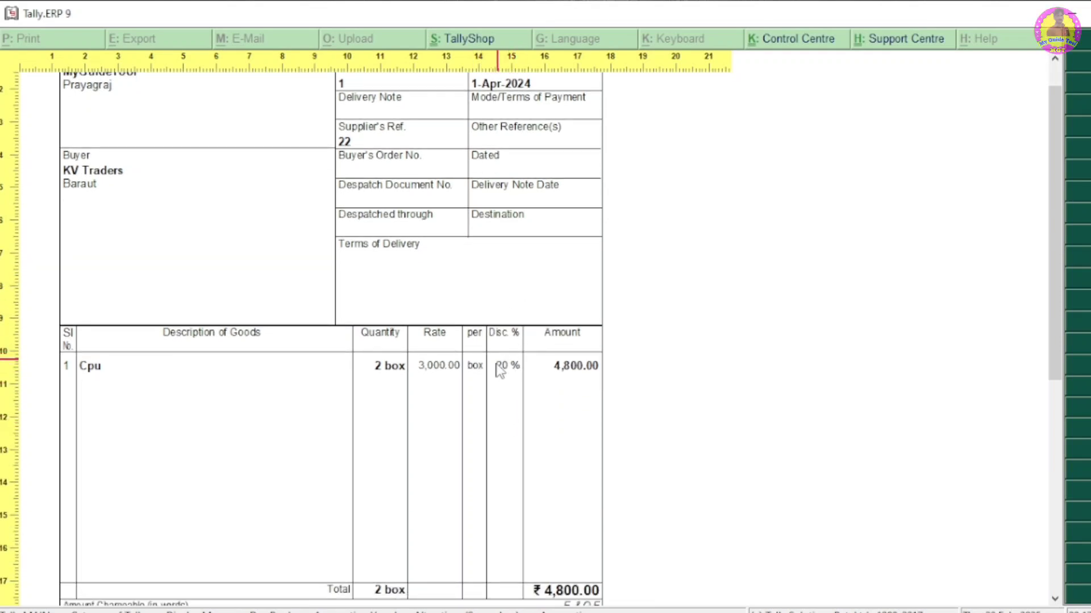
{"action": "scroll", "coordinate": [568, 369], "scroll_direction": "down", "scroll_amount": 1}
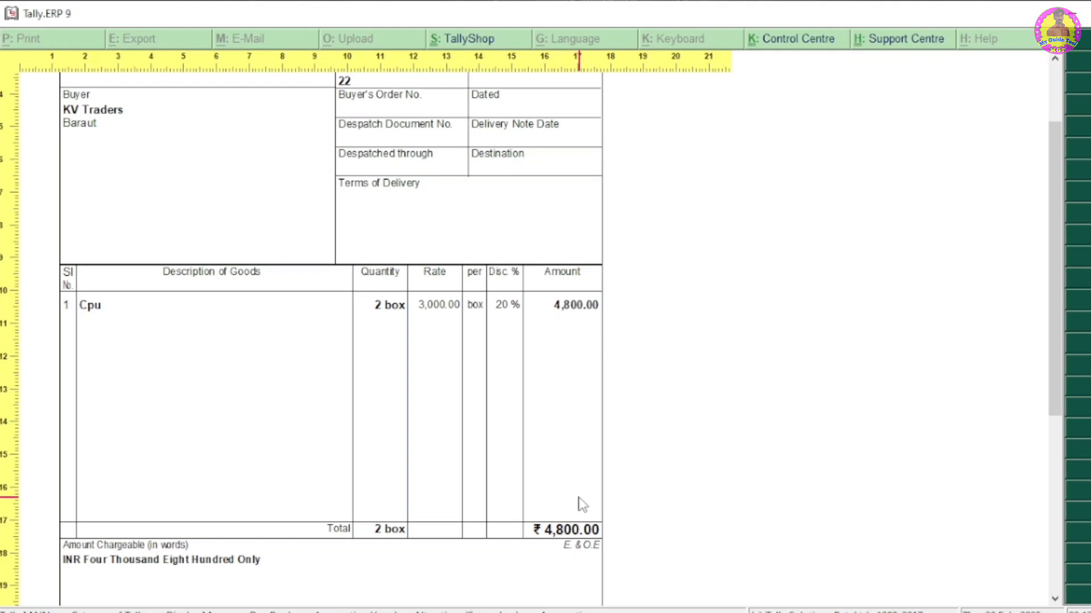
{"action": "key", "text": "Escape"}
{"action": "key", "text": "Escape"}
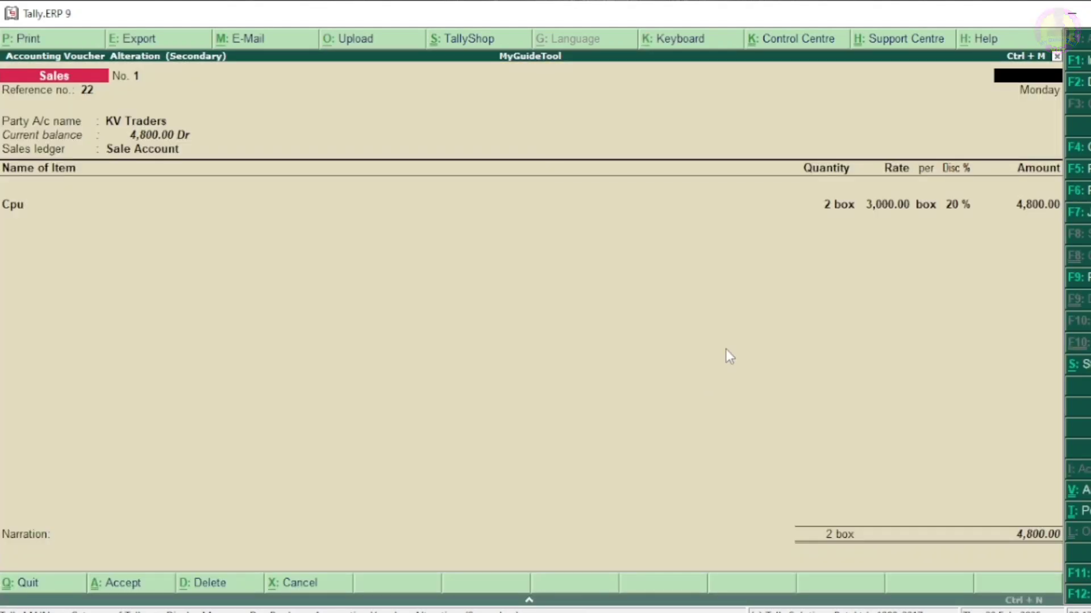
{"action": "key", "text": "Escape"}
{"action": "key", "text": "Return"}
Step: Preview the printed invoice of the AL Traders purchase voucher, check its Discount line and total enlarged, and close the preview
{"action": "key", "text": "Down"}
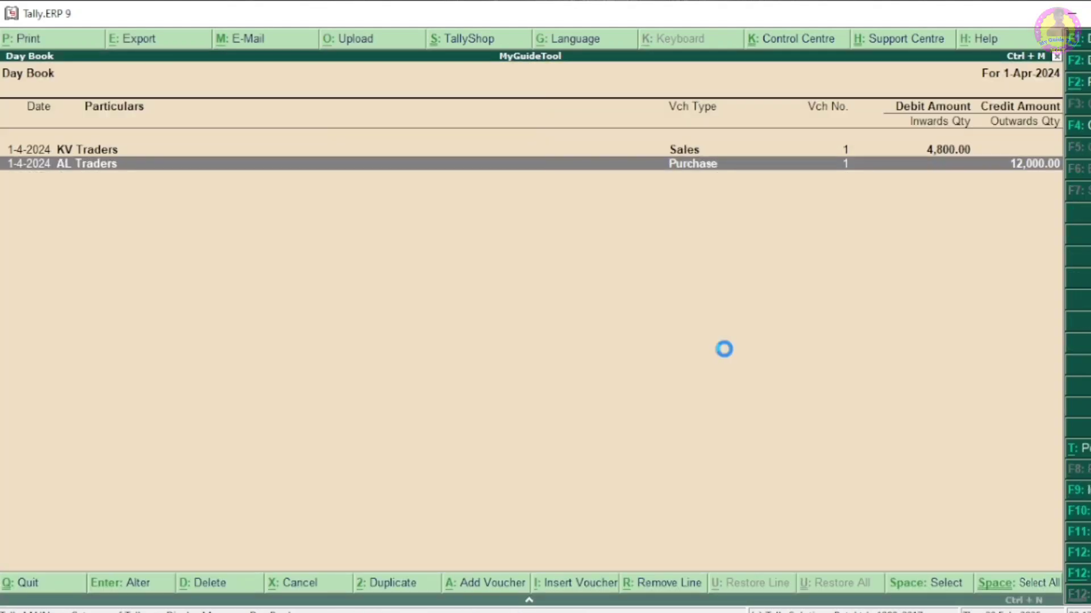
{"action": "key", "text": "Return"}
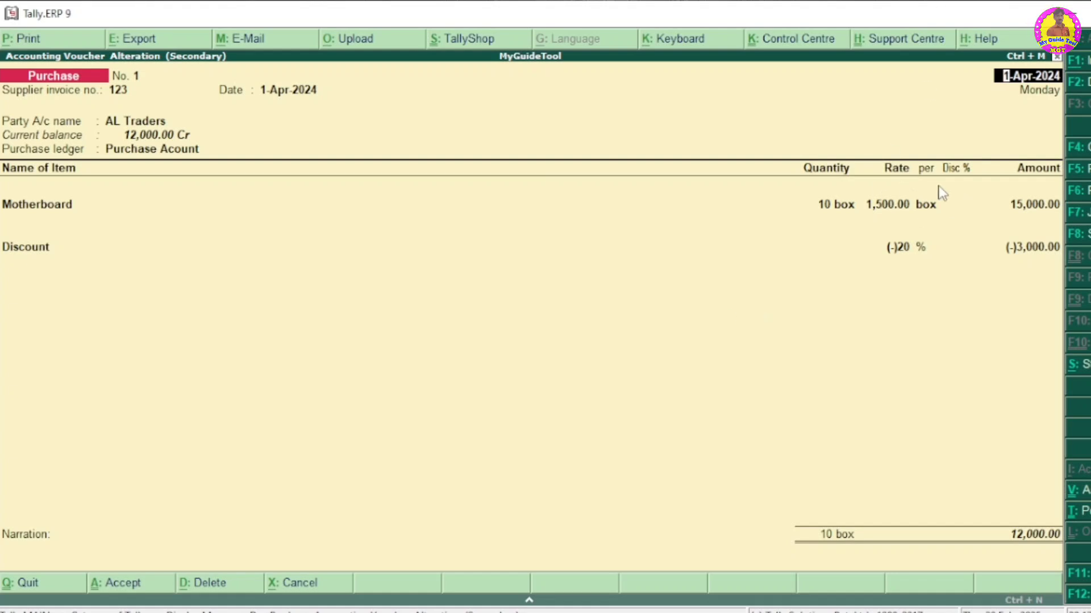
{"action": "key", "text": "alt+p"}
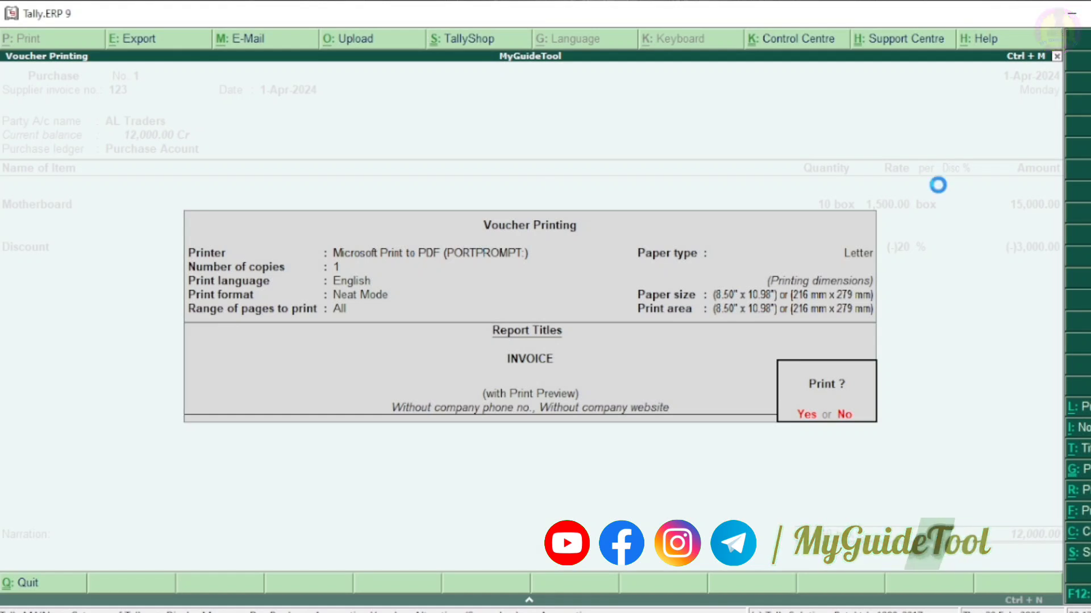
{"action": "key", "text": "Return"}
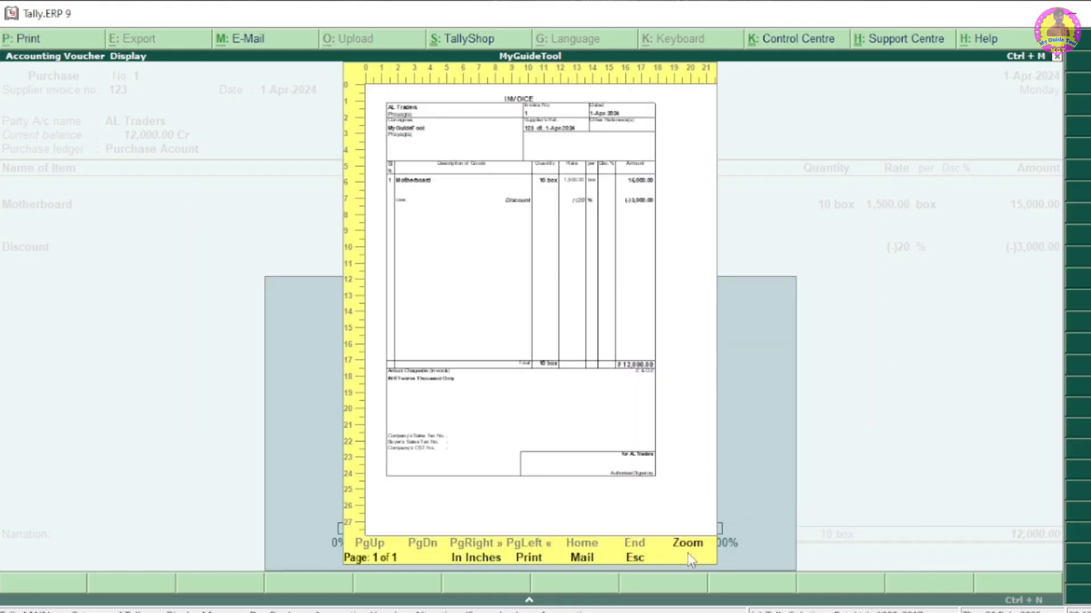
{"action": "left_click", "coordinate": [688, 547]}
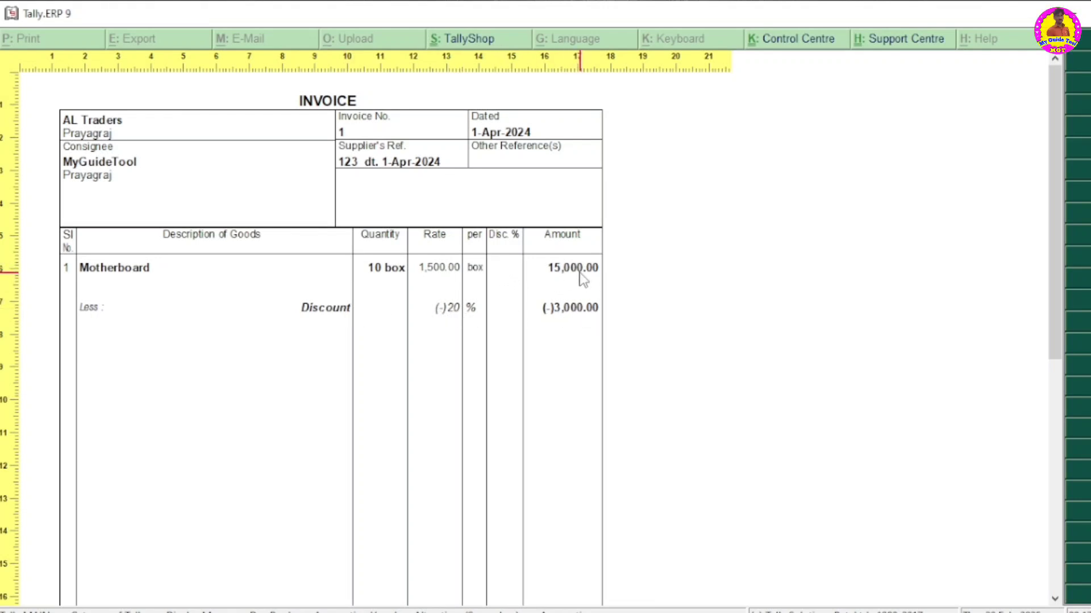
{"action": "scroll", "coordinate": [557, 579], "scroll_direction": "down", "scroll_amount": 2}
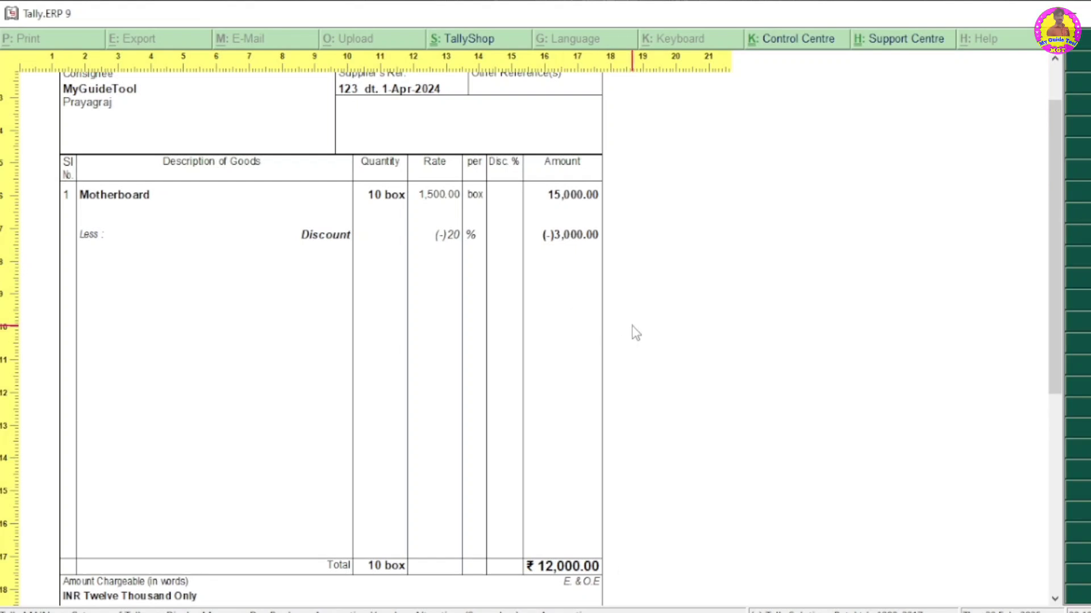
{"action": "scroll", "coordinate": [634, 332], "scroll_direction": "up", "scroll_amount": 1}
{"action": "scroll", "coordinate": [631, 327], "scroll_direction": "up", "scroll_amount": 2}
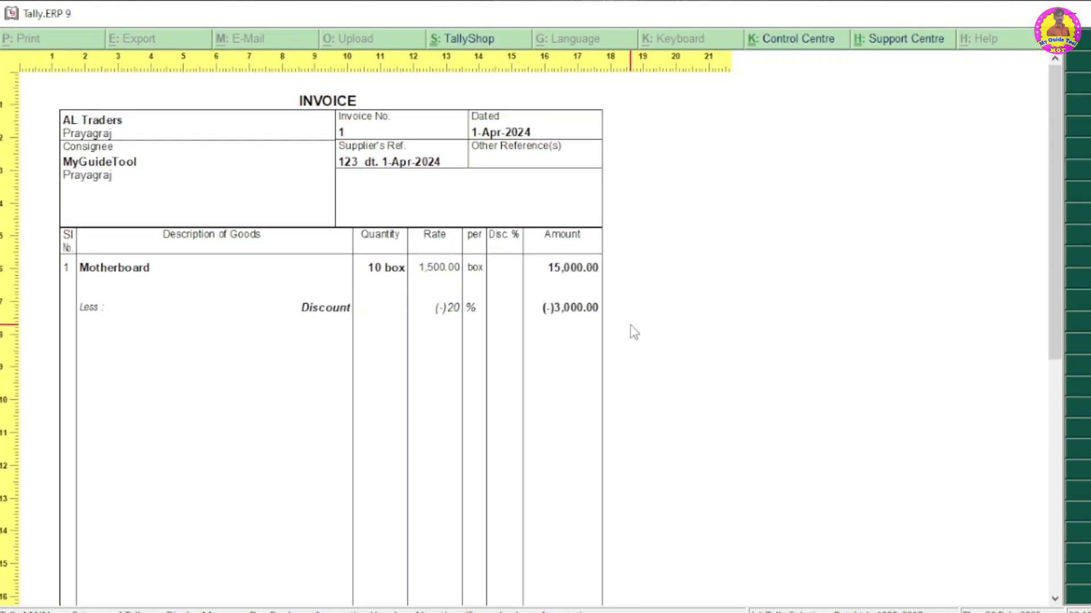
{"action": "key", "text": "alt+z"}
{"action": "key", "text": "Escape"}
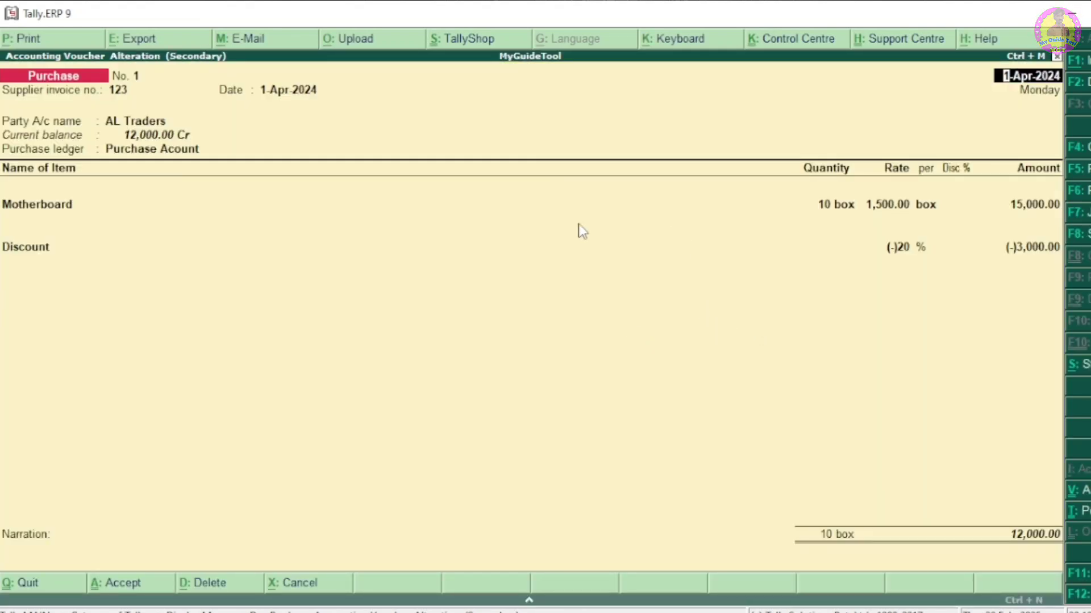